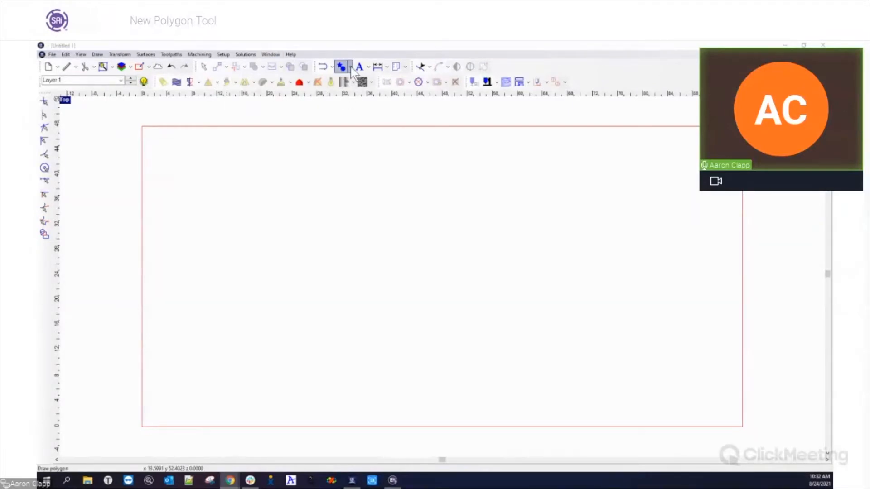
Place two five-point stars with an outer radius of 9.3 side by side in the sheet's upper-left area using the Polygon tool
click(350, 68)
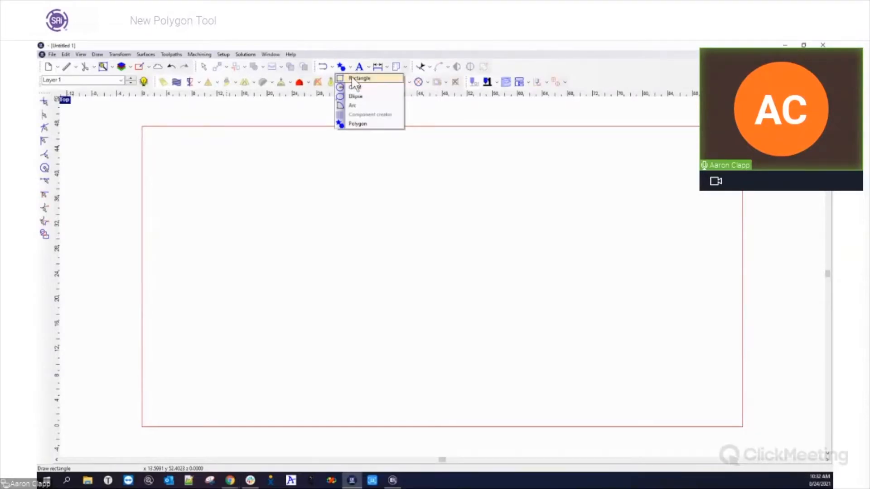
click(357, 125)
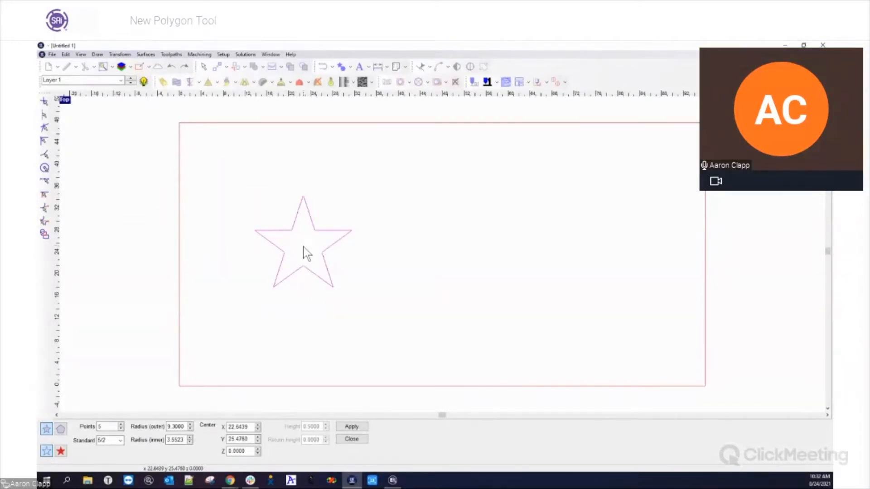
click(245, 205)
click(341, 201)
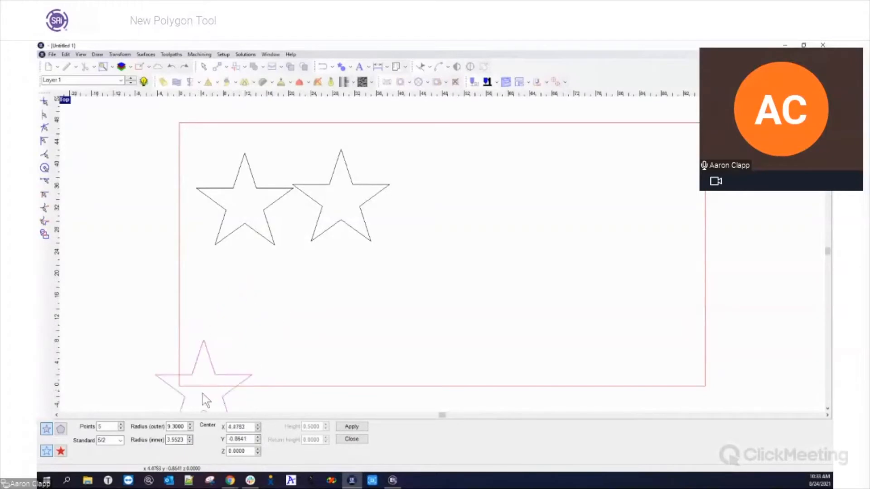
Keep the next star at 5 points and set its center to X 15, Y 15
click(121, 426)
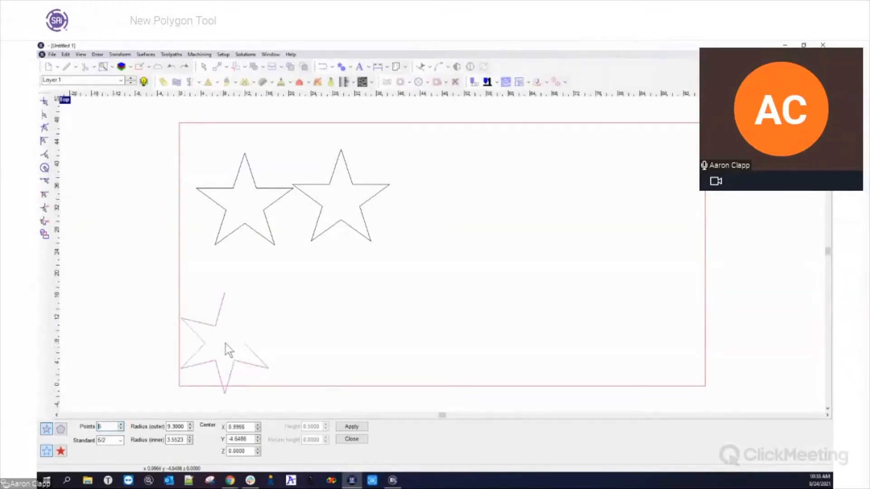
click(121, 429)
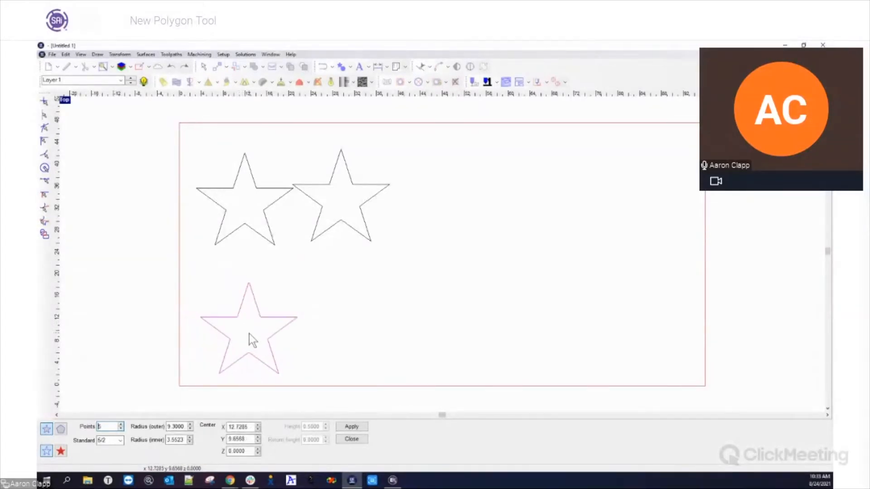
drag(248, 428, 267, 430)
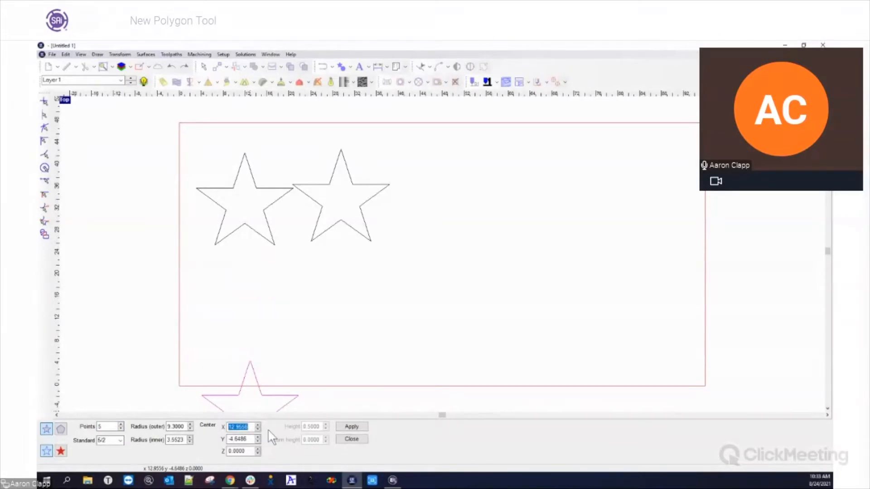
text(15)
key(Tab)
text(15)
key(Tab)
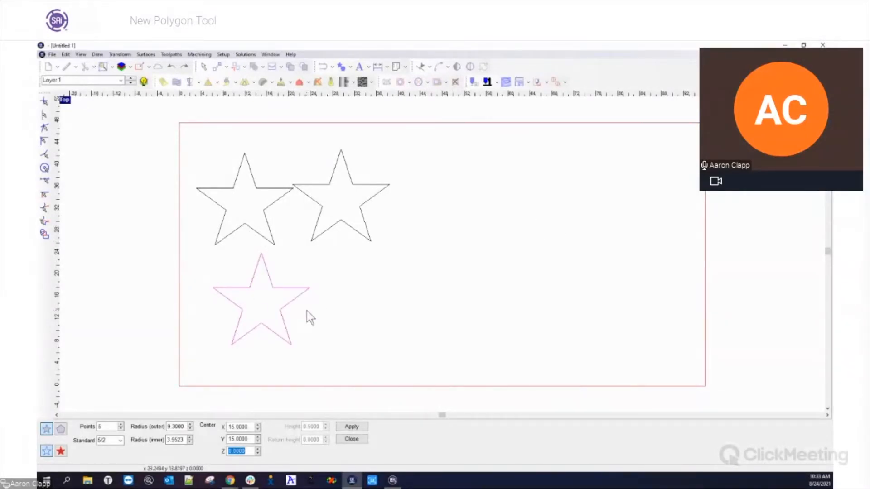
Try higher point counts on the star preview and return it to 5 points
click(121, 424)
click(120, 424)
click(121, 424)
click(121, 429)
click(121, 429)
click(121, 429)
Try several standard star shapes on the preview, including 7/2 and 8/3, ending with 9/4
click(120, 441)
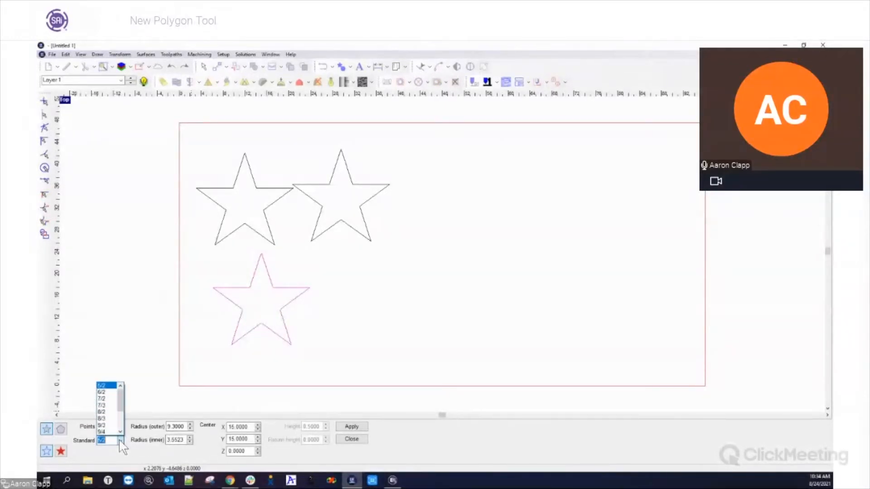
click(108, 399)
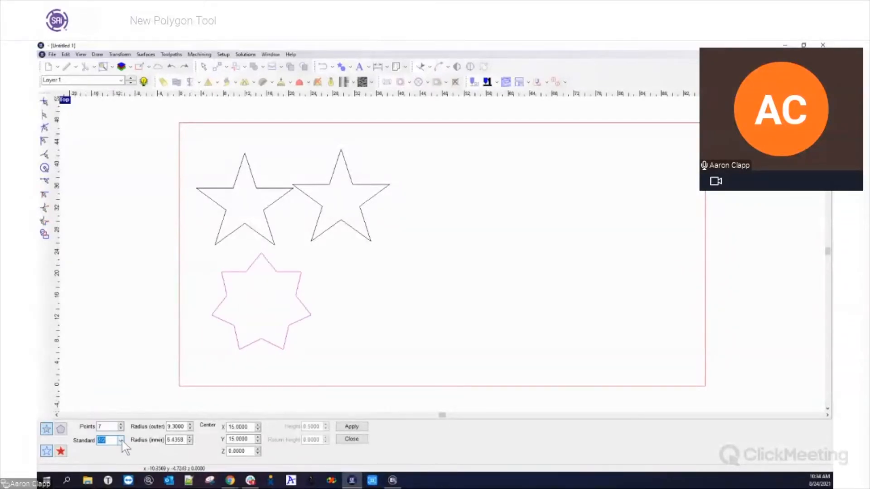
click(120, 440)
click(109, 411)
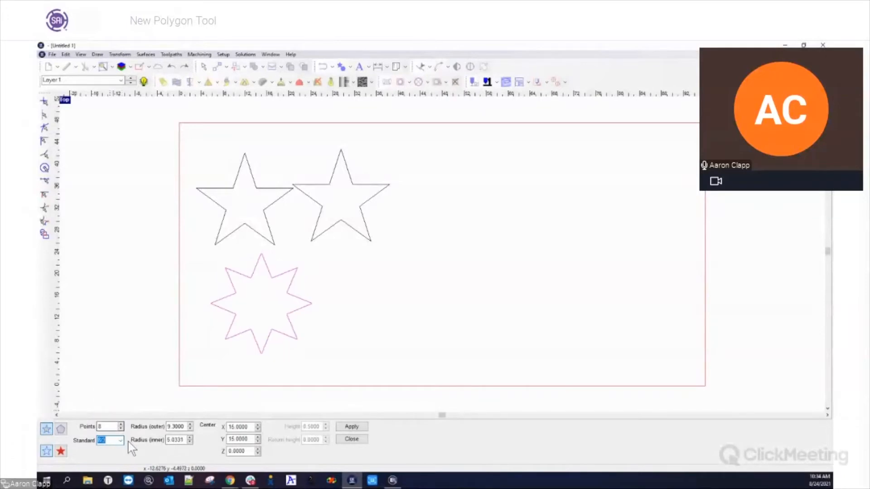
click(111, 443)
click(107, 419)
click(120, 443)
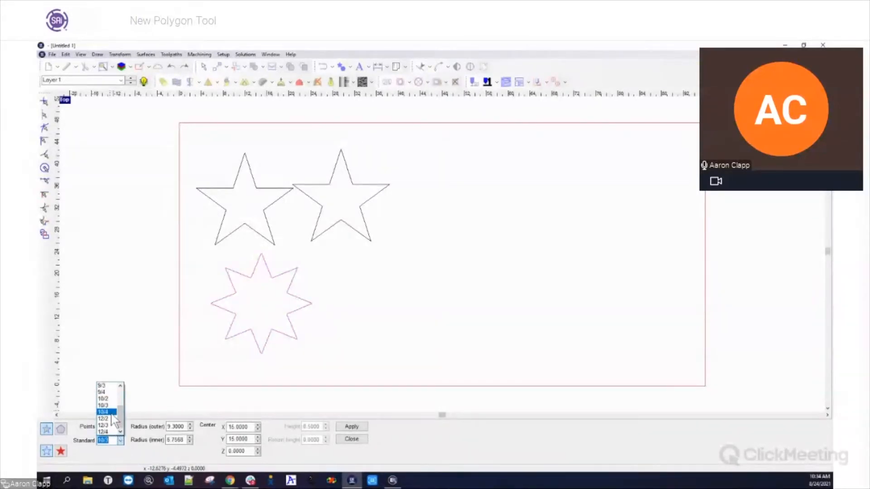
click(107, 392)
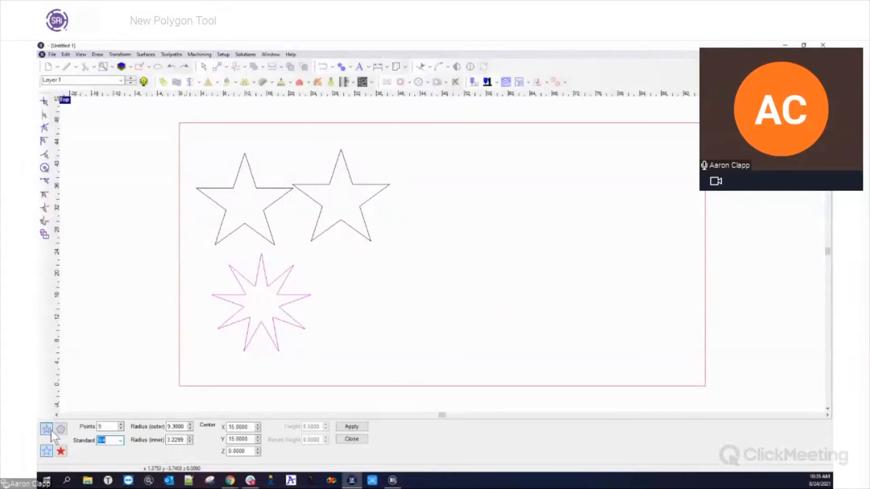
Change the star preview to a regular polygon with 7 points, create it at the set center and leave the Polygon tool
click(58, 430)
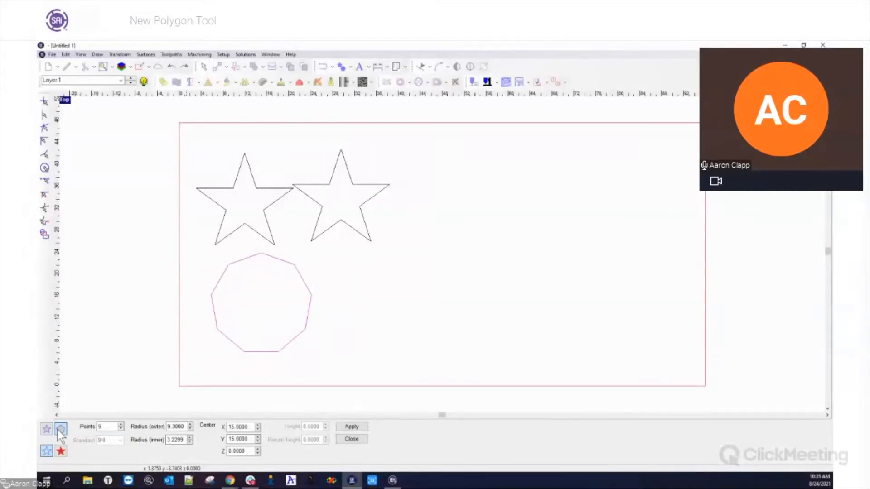
click(121, 429)
click(121, 429)
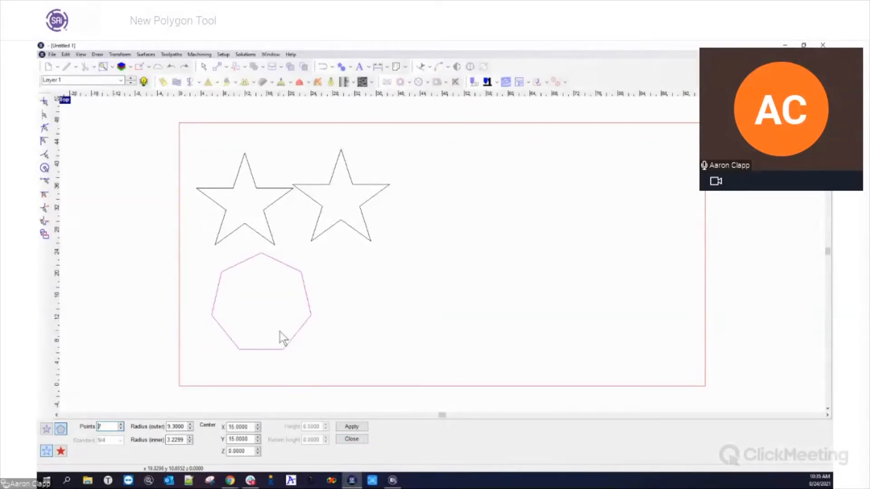
click(347, 427)
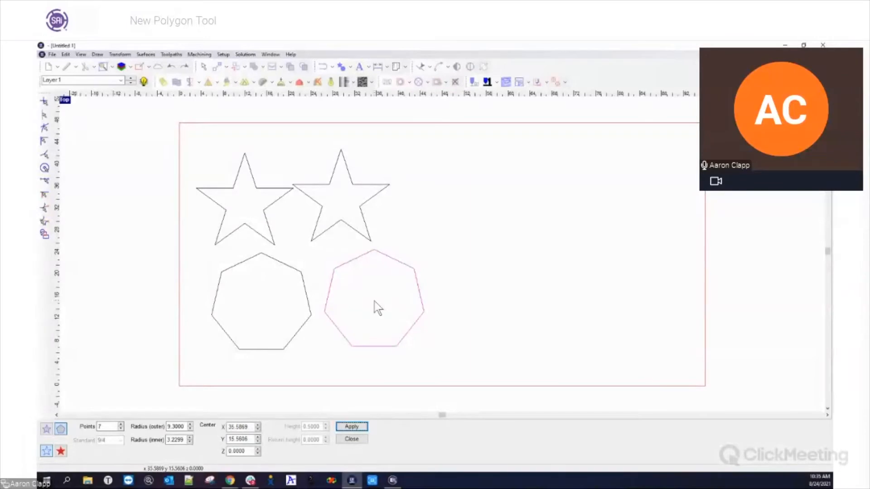
key(Escape)
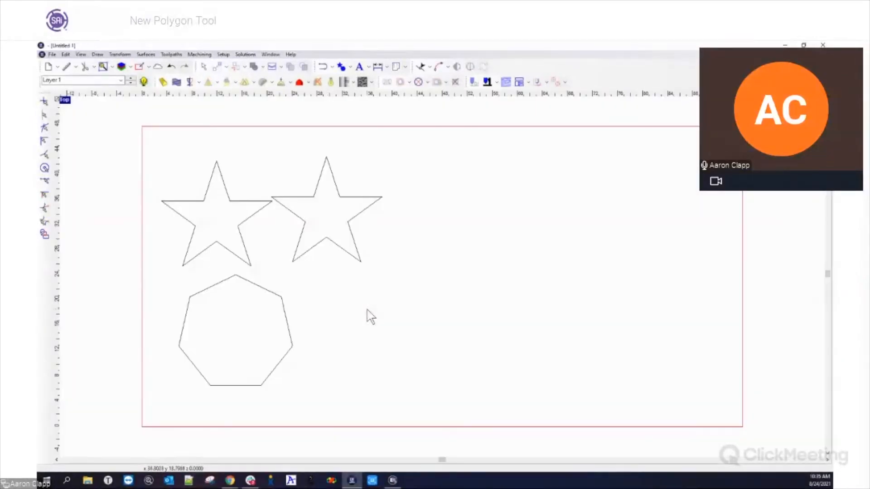
Delete both stars and the seven-sided polygon from the sheet
drag(149, 151, 549, 427)
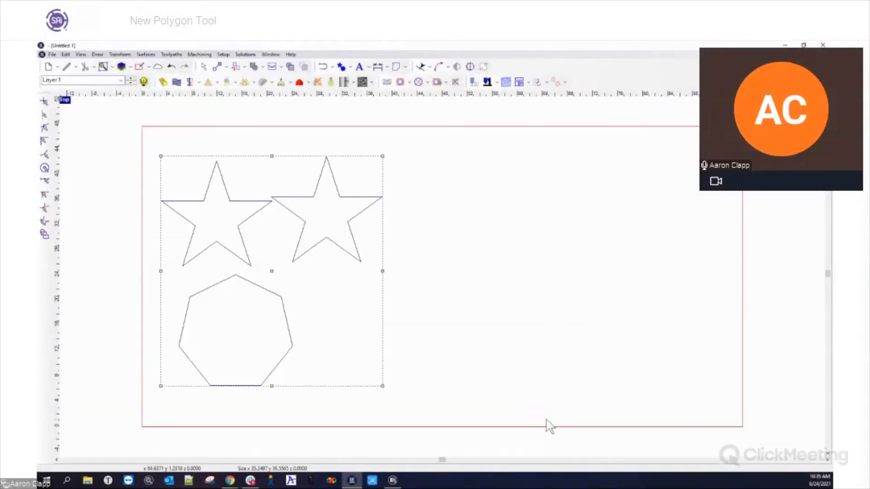
key(Delete)
Place a flat standard 5/2 star with an outer radius of 9.3 in the sheet's upper-left corner using the Polygon tool
click(341, 67)
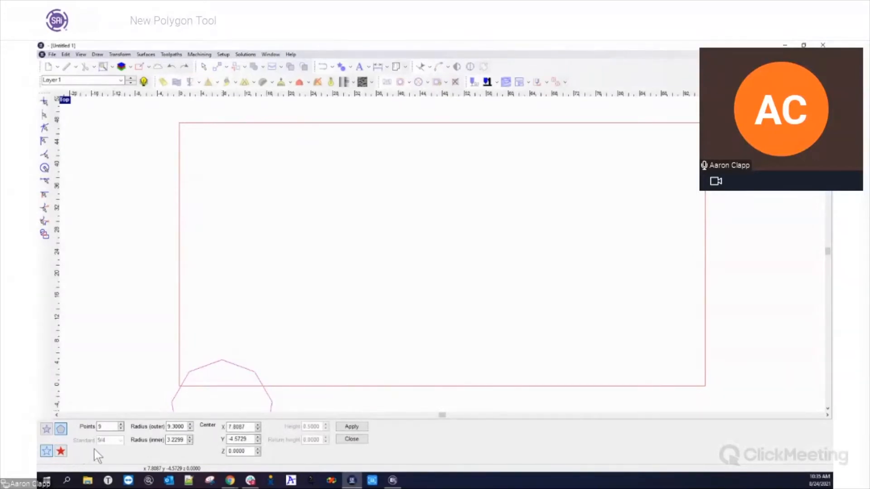
click(47, 428)
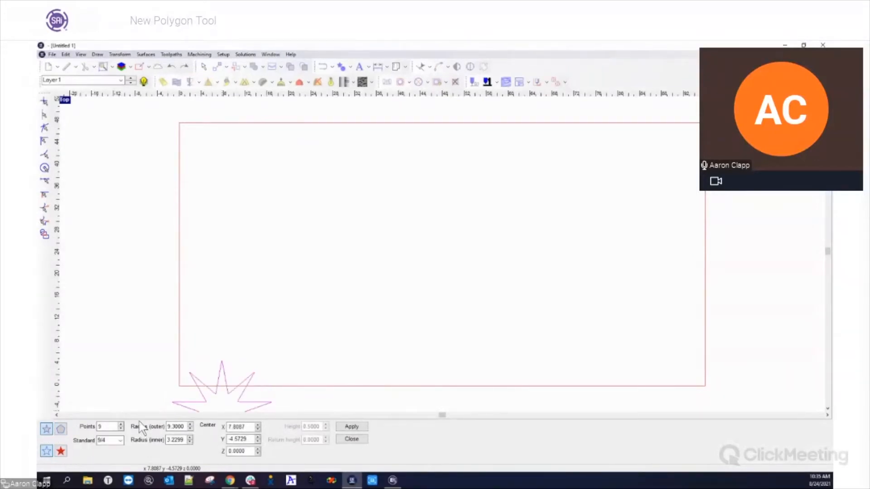
click(121, 441)
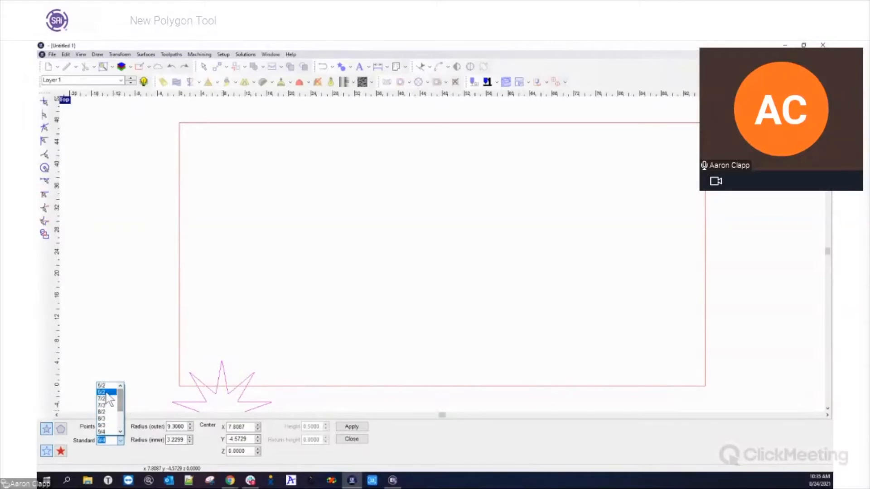
click(101, 386)
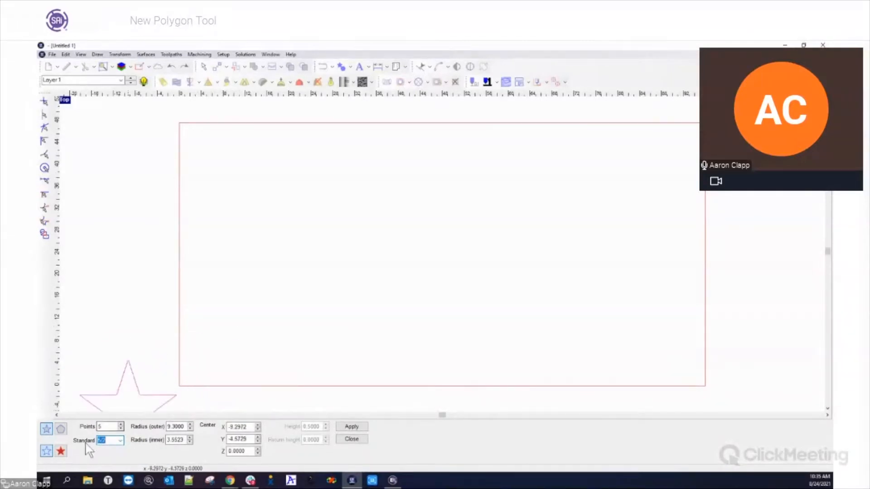
click(60, 454)
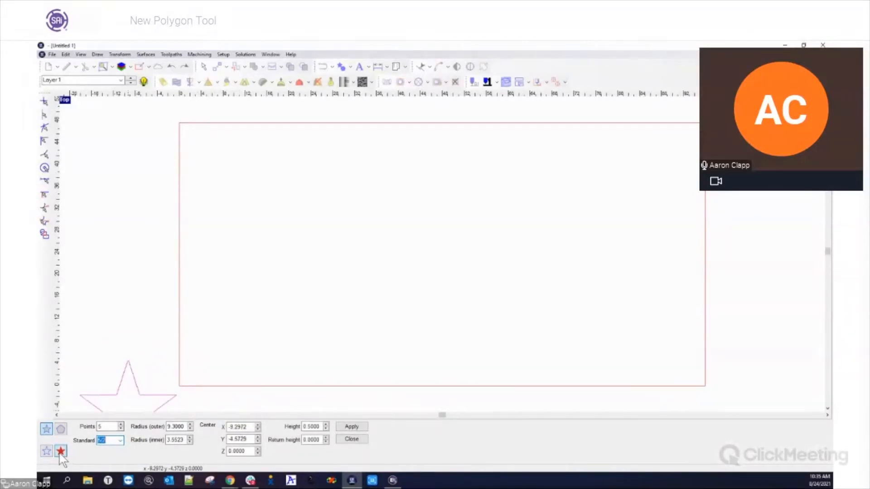
click(47, 452)
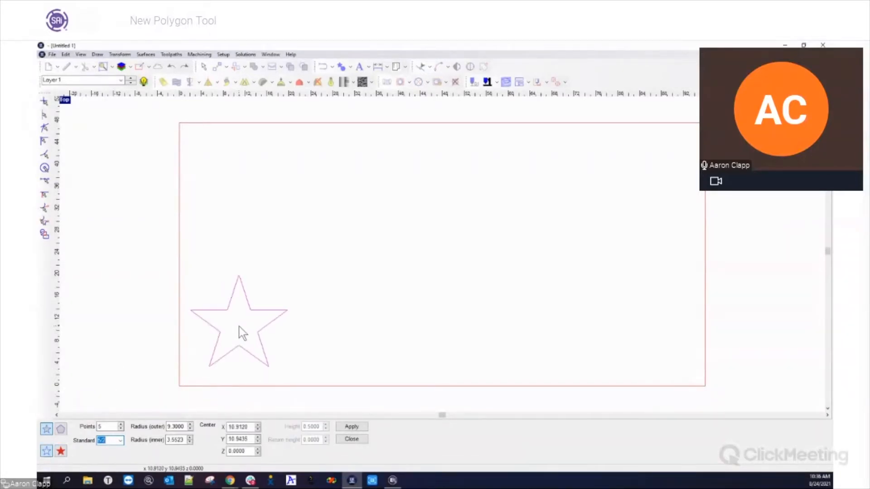
click(239, 182)
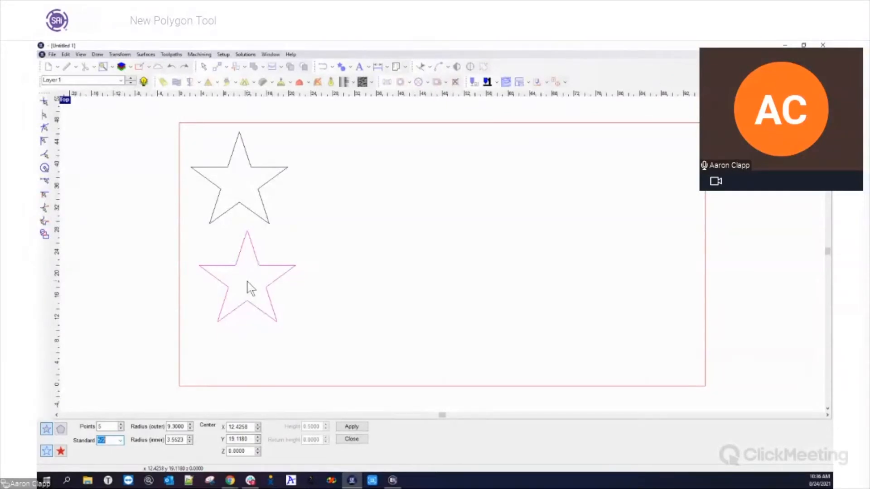
Place a 3D five-point star with a height of 1.5 below the flat star and close the Polygon tool
click(61, 450)
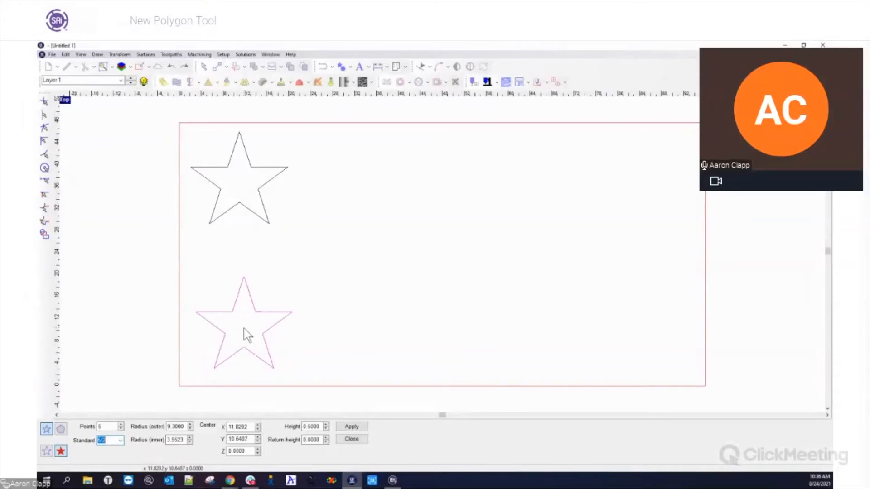
mouse_move(322, 427)
mouse_down()
mouse_move(293, 423)
mouse_move(317, 438)
mouse_move(297, 436)
mouse_move(319, 439)
mouse_up()
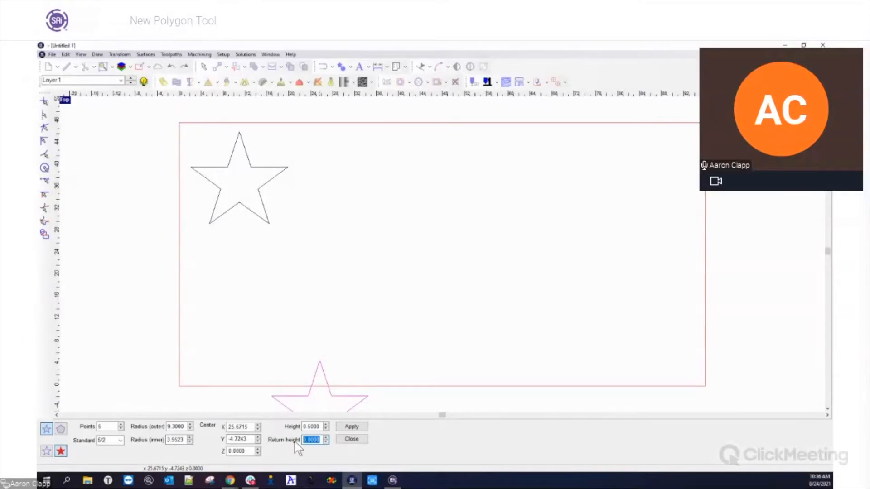
double_click(317, 426)
text(1.5)
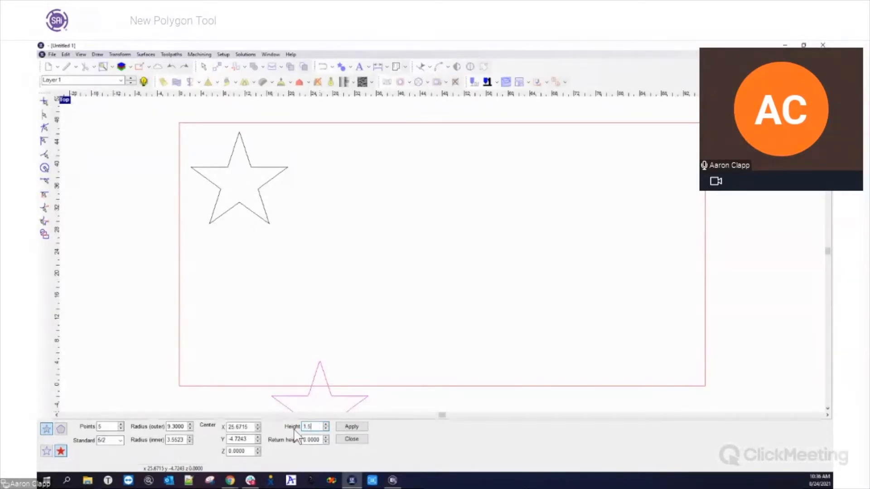
key(Tab)
click(244, 333)
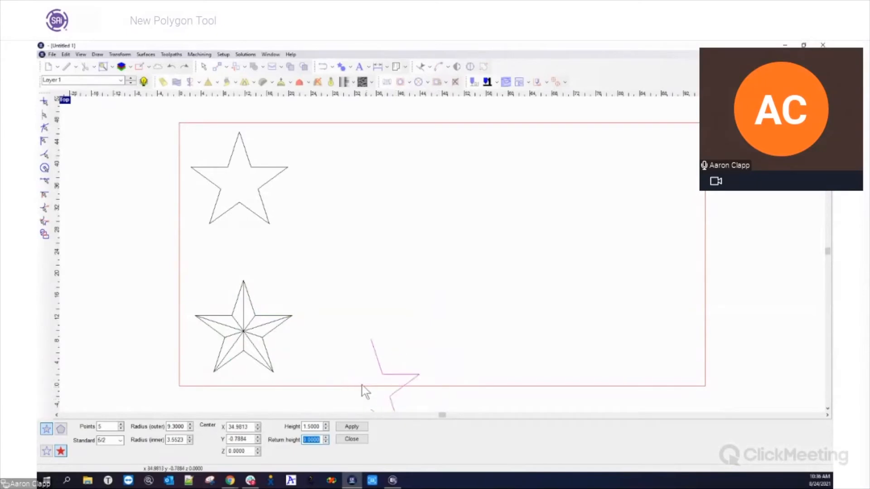
click(353, 441)
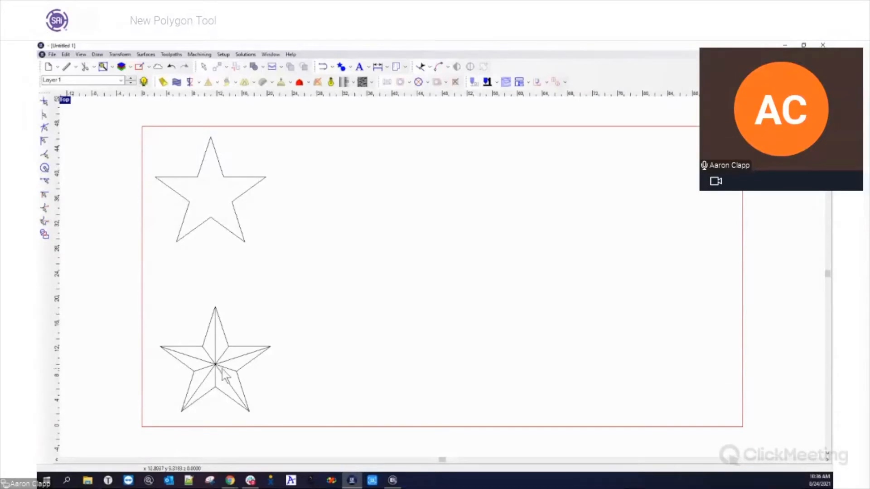
Shade the 3D star and examine its raised facets from several angles in the Perspective view of the four-view layout
click(331, 83)
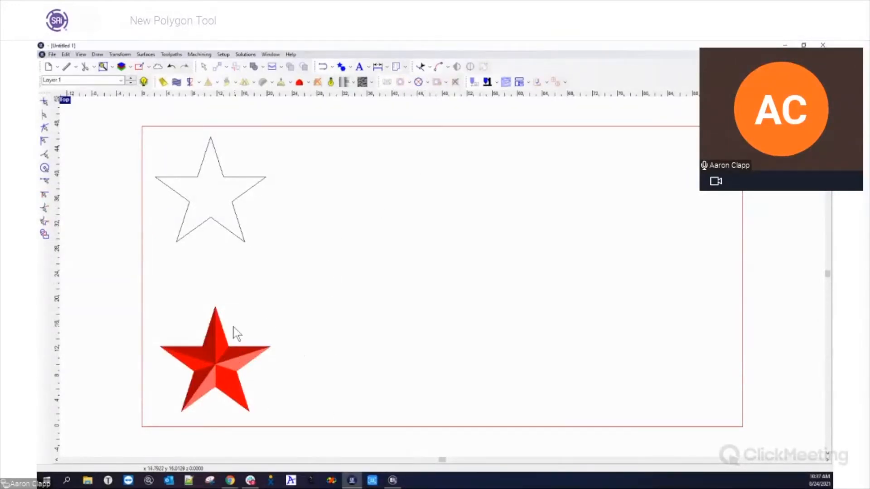
double_click(68, 101)
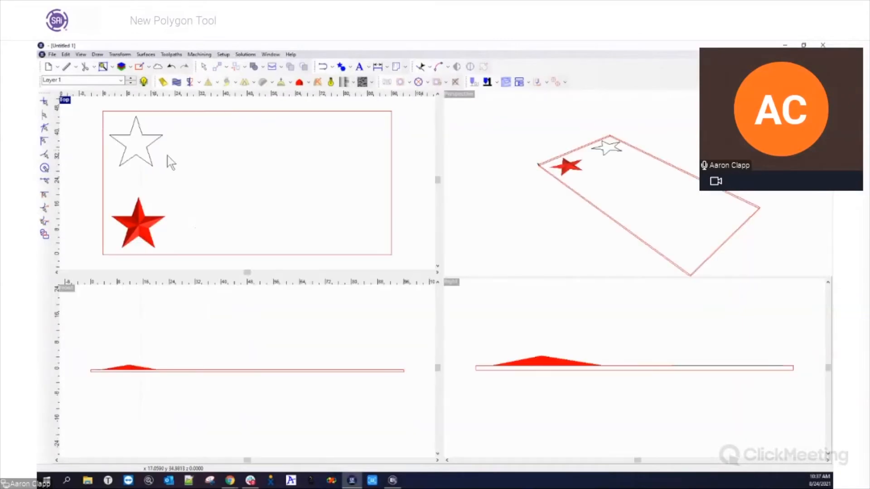
middle_drag(557, 181, 617, 223)
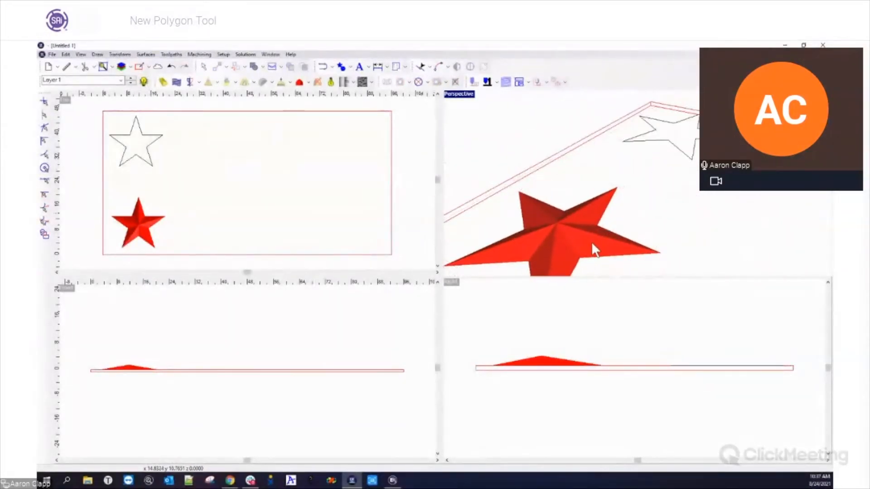
middle_drag(573, 243, 526, 181)
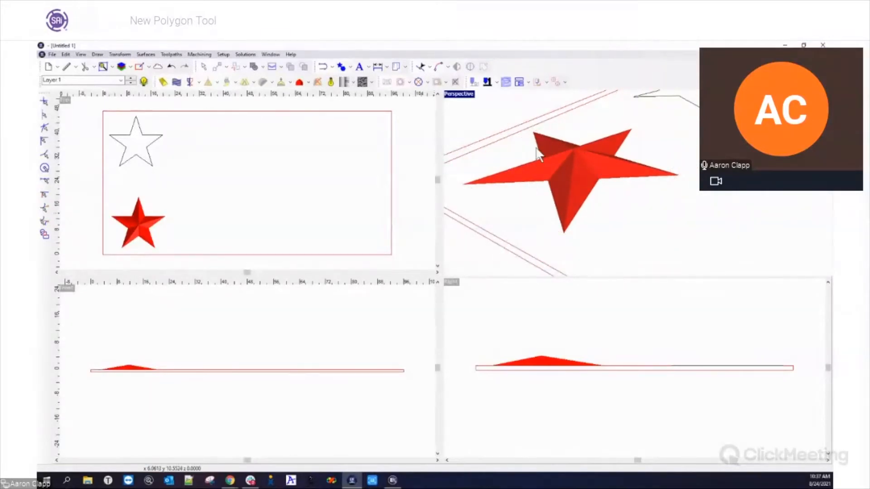
middle_drag(604, 150, 627, 193)
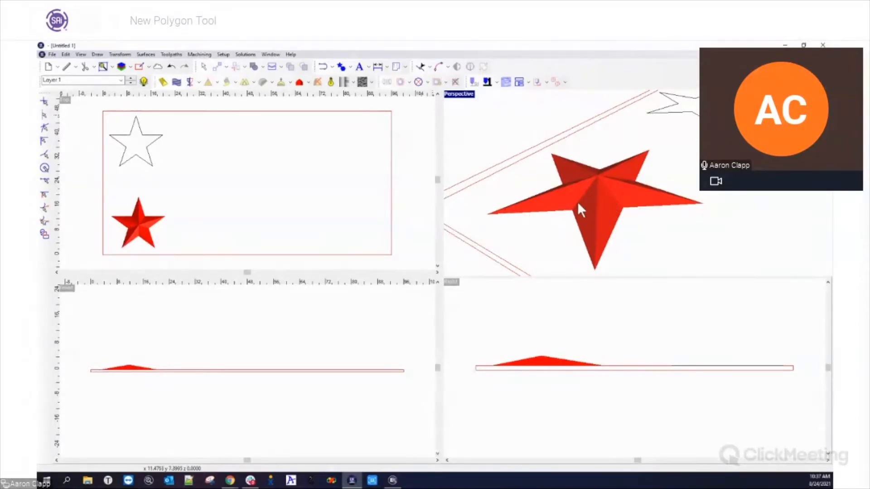
middle_drag(578, 202, 596, 178)
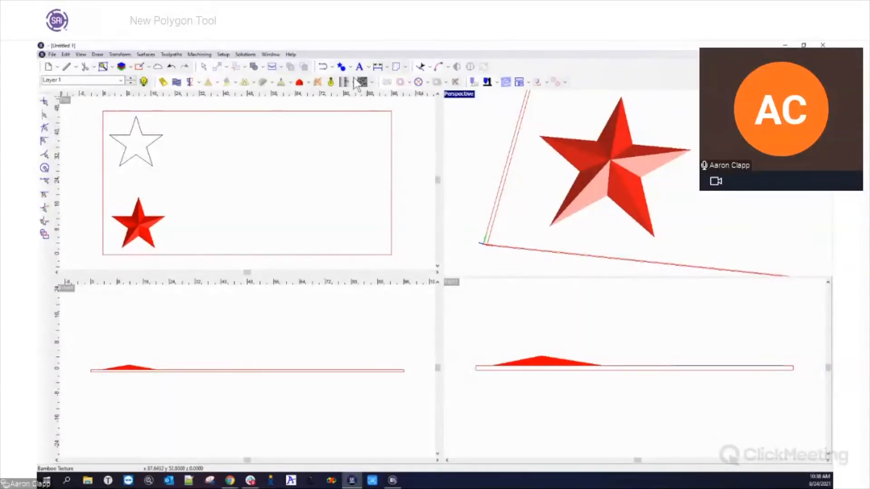
Create a 3D five-point star with height 1.5 and return height 0.5 centred on the sheet's origin using the Polygon tool
click(341, 67)
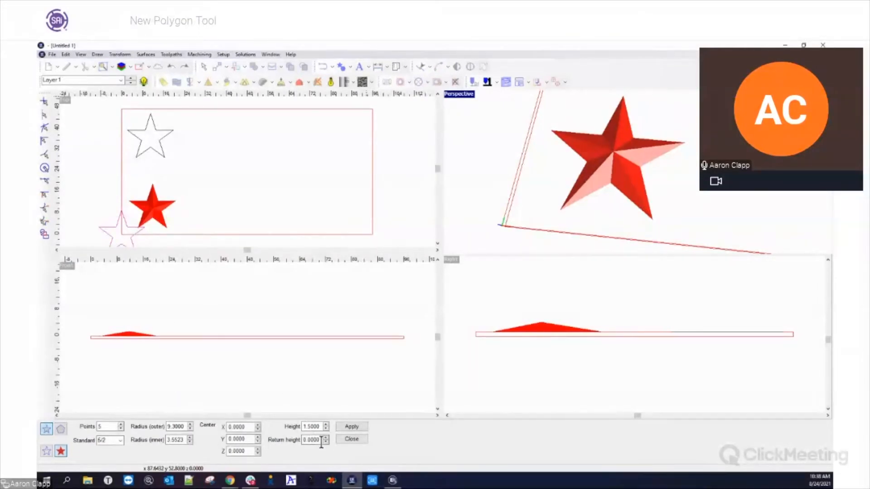
drag(303, 443, 322, 443)
key(BackSpace)
key(Tab)
double_click(65, 101)
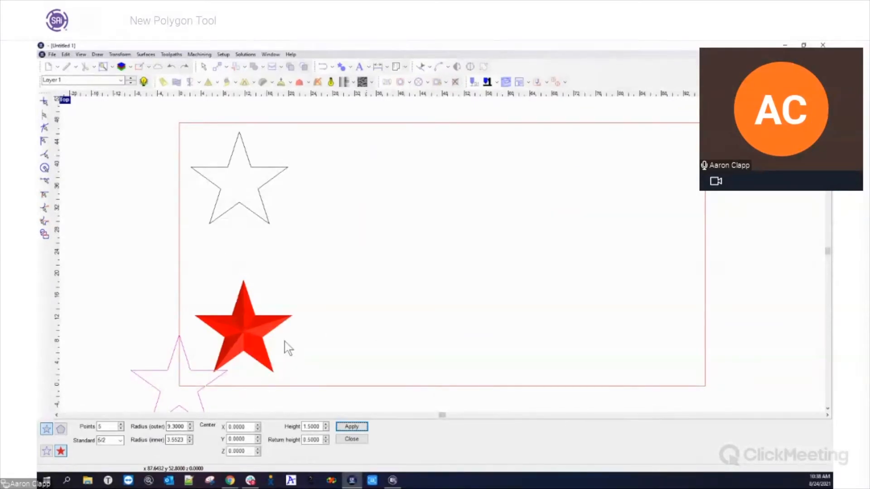
click(348, 428)
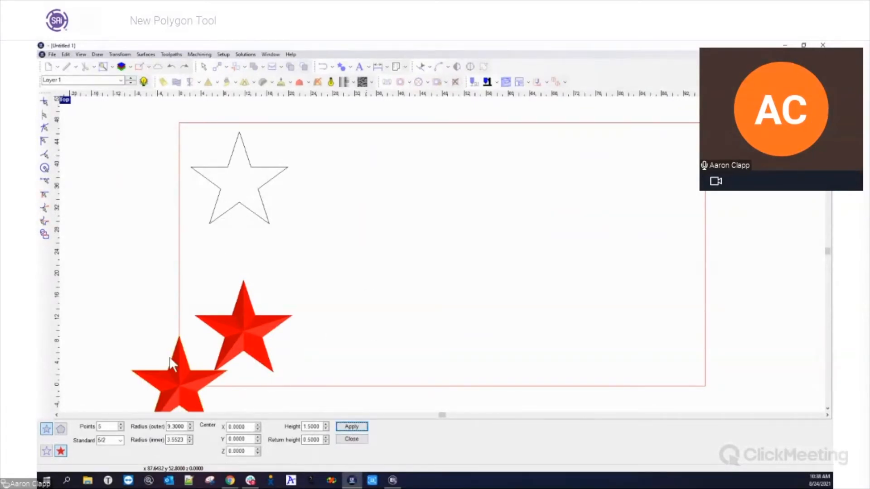
key(Escape)
Move the new 3D star to the right of the first one and inspect its raised edges in the Perspective view
click(142, 425)
drag(140, 428, 344, 368)
click(479, 338)
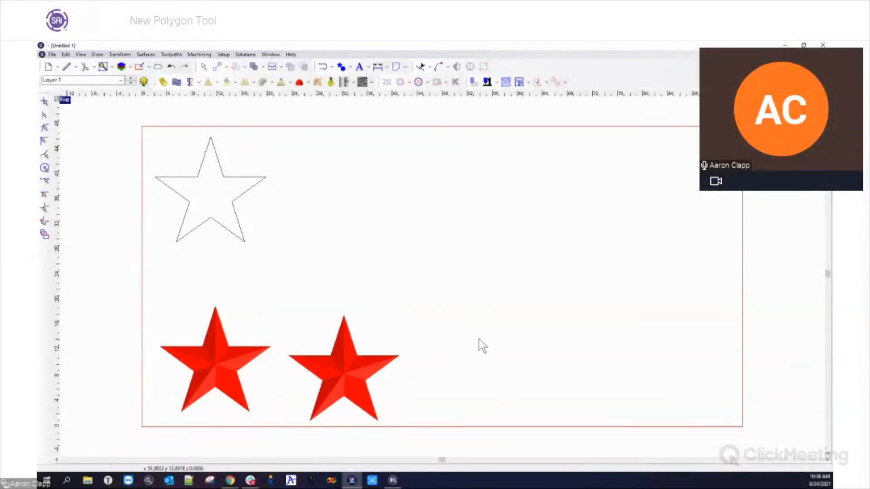
double_click(68, 102)
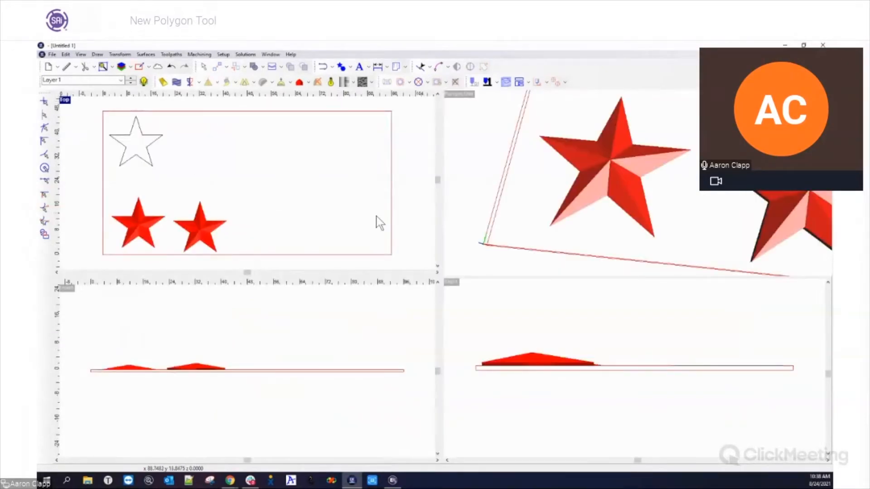
mouse_move(535, 154)
mouse_down()
mouse_move(597, 189)
mouse_move(575, 150)
mouse_move(683, 220)
mouse_move(650, 213)
mouse_move(641, 179)
mouse_move(667, 212)
mouse_move(620, 178)
mouse_move(658, 206)
mouse_move(534, 165)
mouse_up()
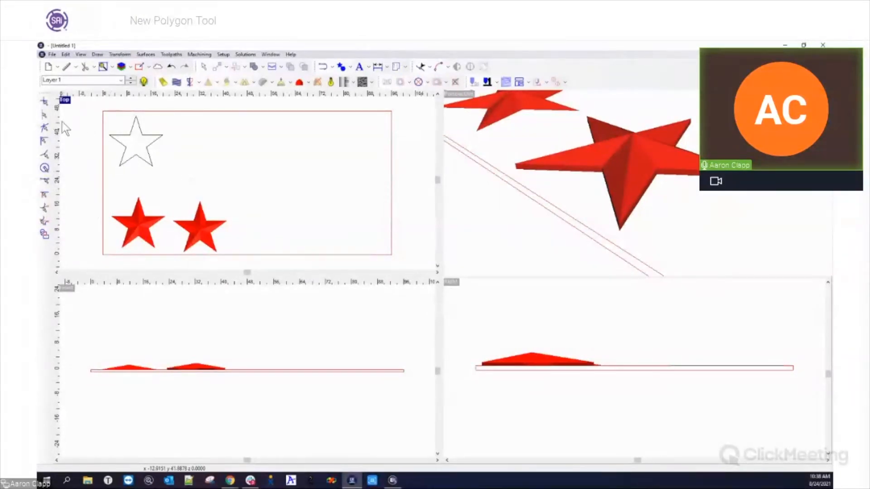
Shift the second 3D star closer to the first so that the two stand level
double_click(65, 101)
scroll(190, 395, down, 2)
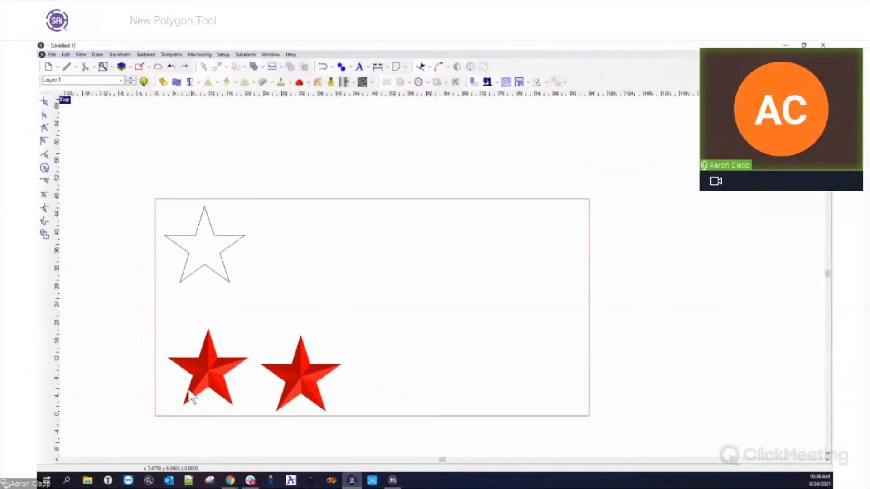
click(210, 363)
click(301, 377)
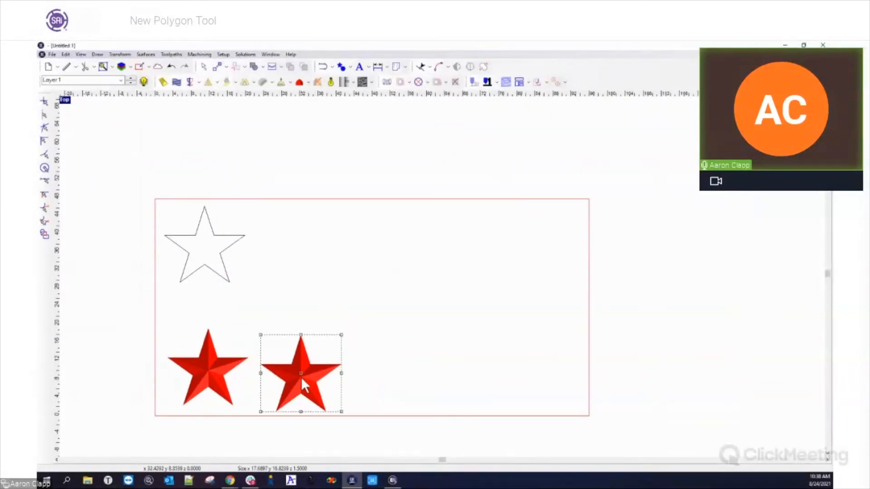
drag(300, 372, 292, 366)
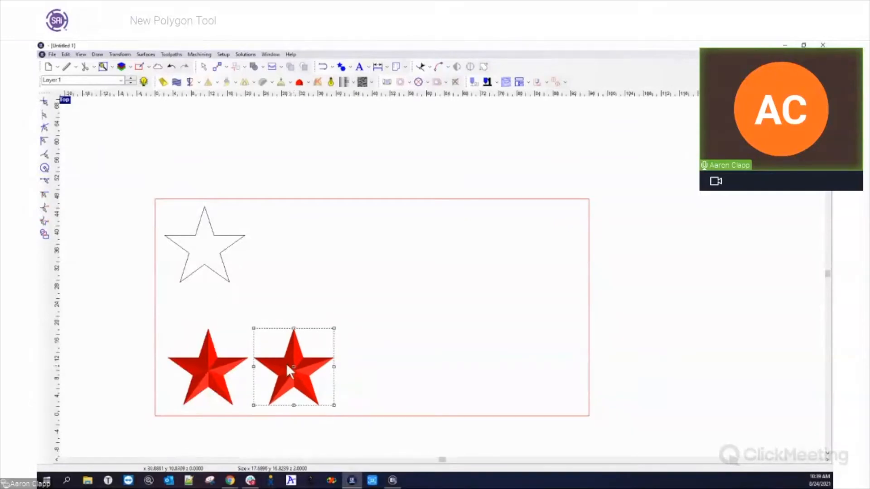
double_click(66, 101)
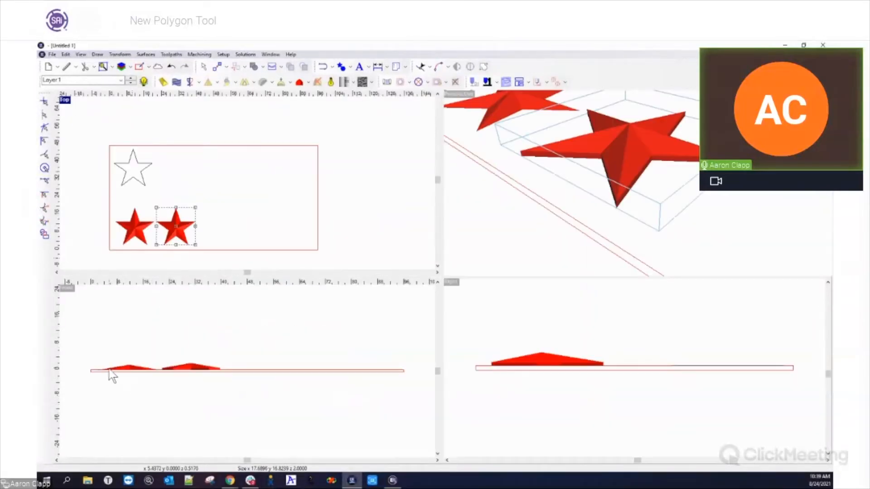
Draw a square-cornered rectangle about 48 by 25 around the two 3D stars
double_click(65, 100)
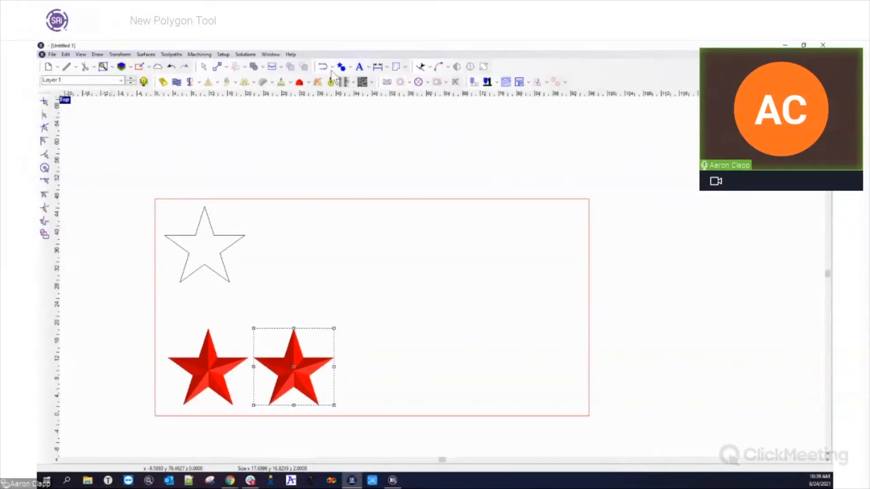
click(350, 67)
click(363, 78)
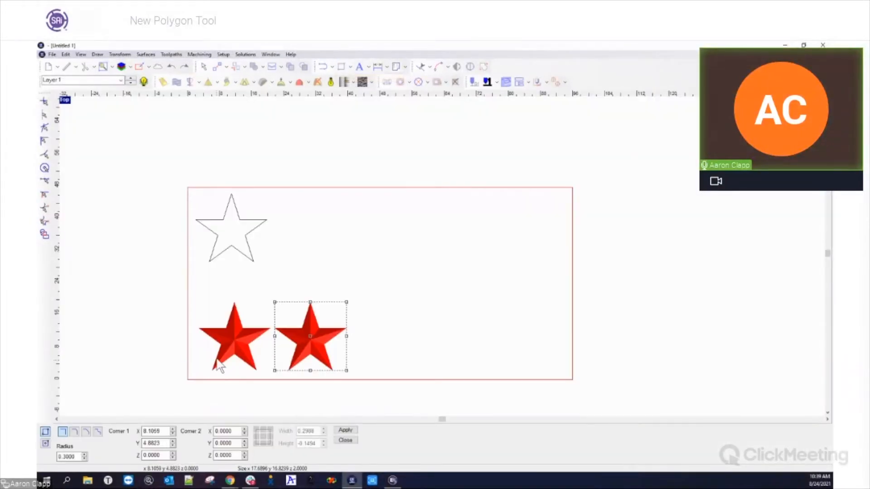
drag(180, 287, 373, 388)
click(336, 311)
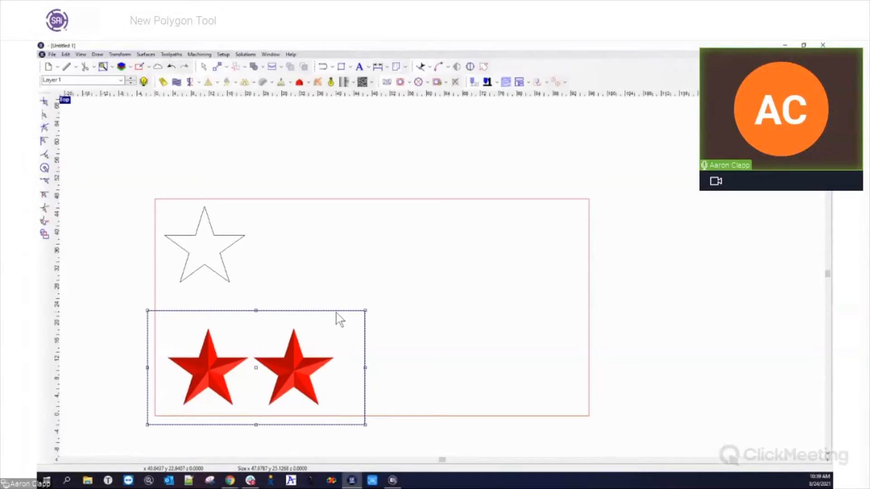
Create a flat relief from the rectangle around the stars, with height 0, base 0 and resolution 50
click(145, 55)
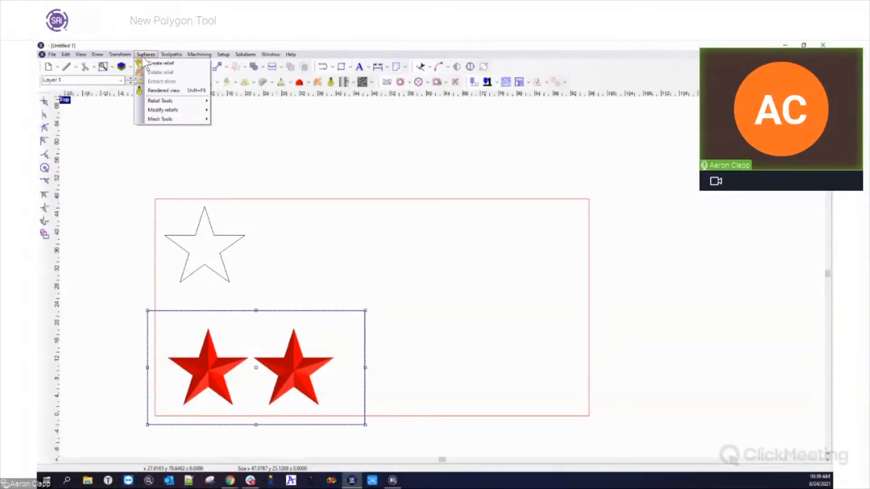
click(159, 63)
click(46, 447)
click(84, 431)
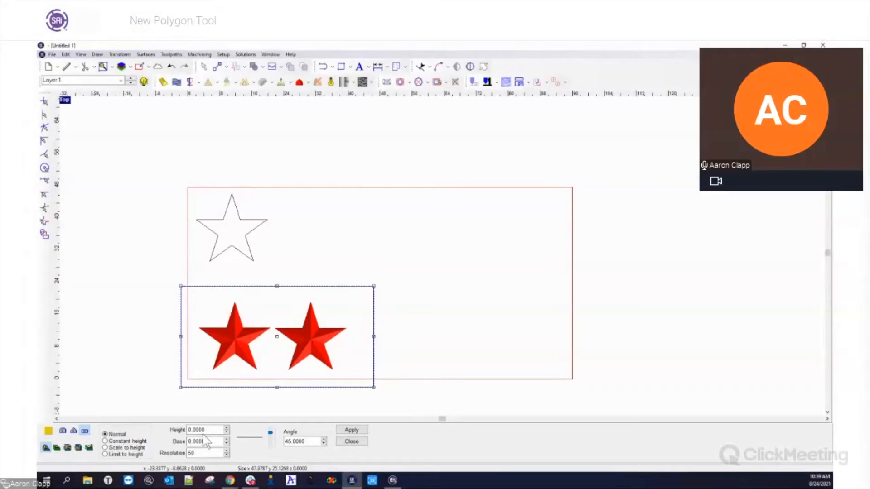
click(353, 430)
click(358, 441)
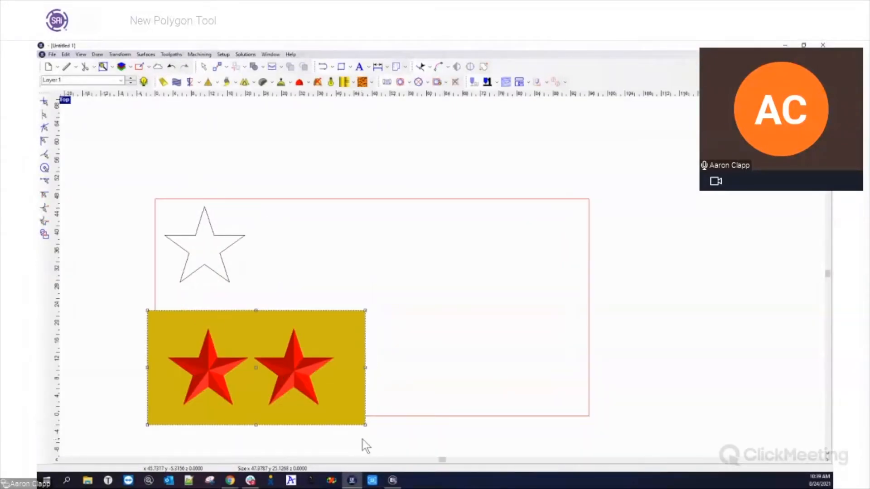
Select the relief with both 3D stars and merge the stars into it using Apply mesh
drag(132, 298, 396, 444)
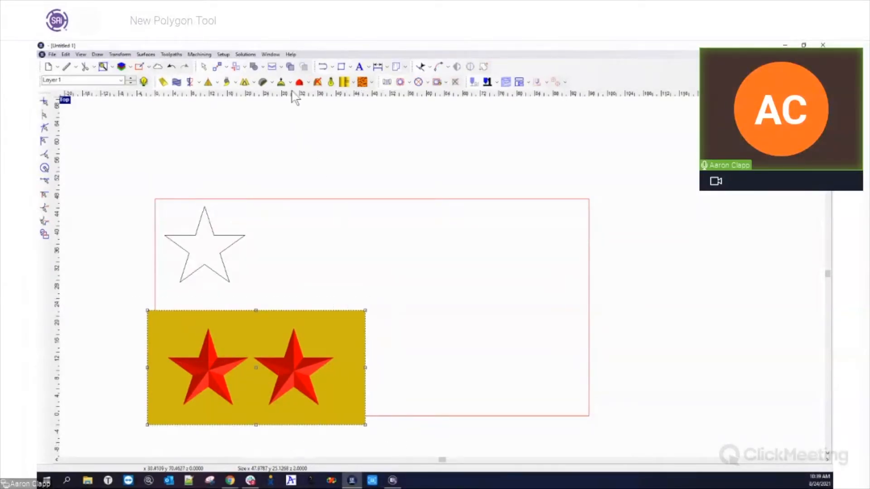
click(145, 54)
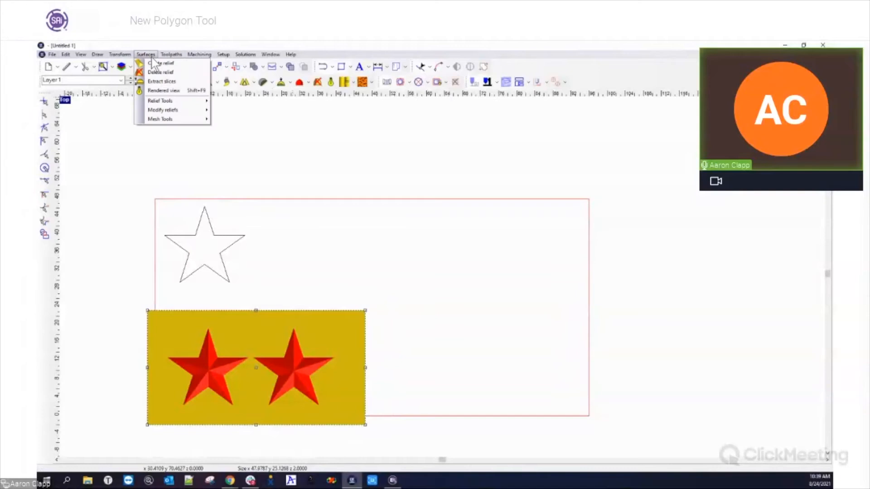
mouse_move(169, 104)
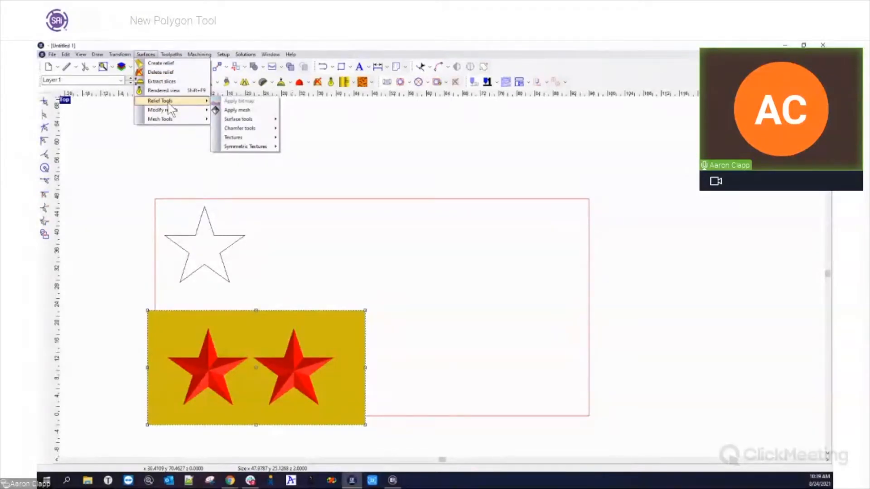
click(242, 111)
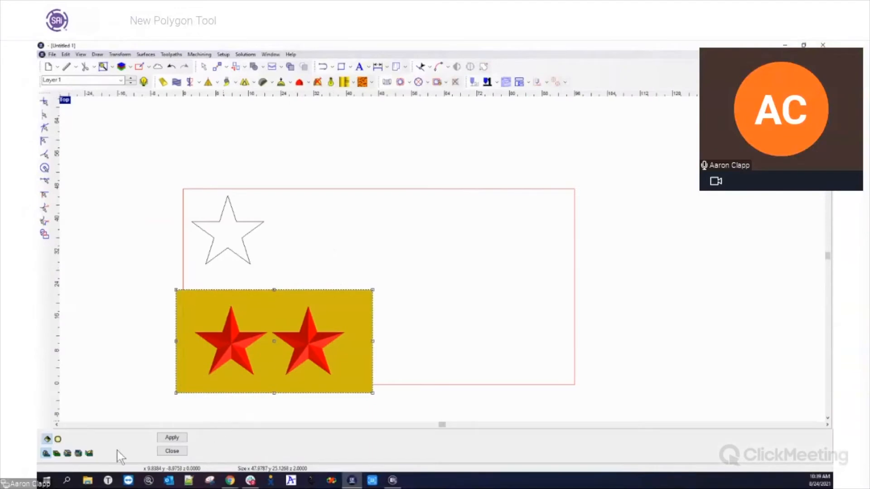
click(181, 438)
click(175, 452)
Move the relief up and to the right, clear of the red stars, and examine its raised stars in the Perspective view
click(321, 312)
drag(259, 369, 386, 276)
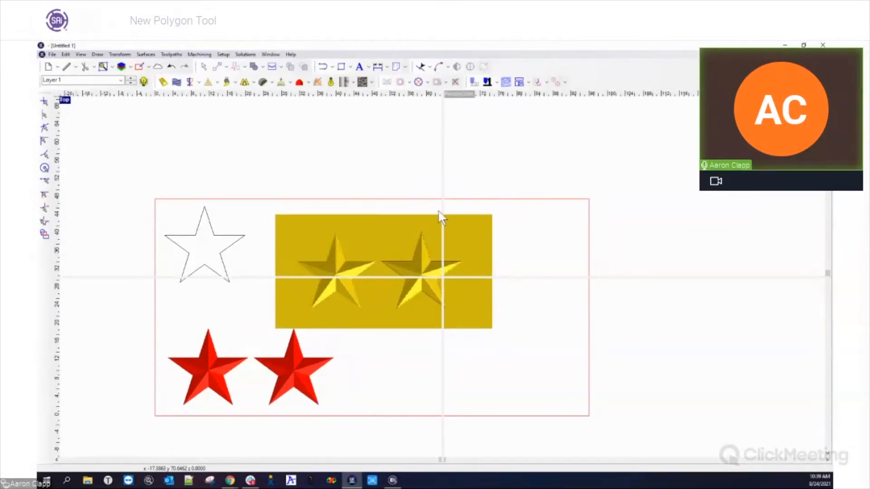
double_click(70, 100)
middle_drag(668, 183, 461, 272)
middle_drag(643, 227, 554, 189)
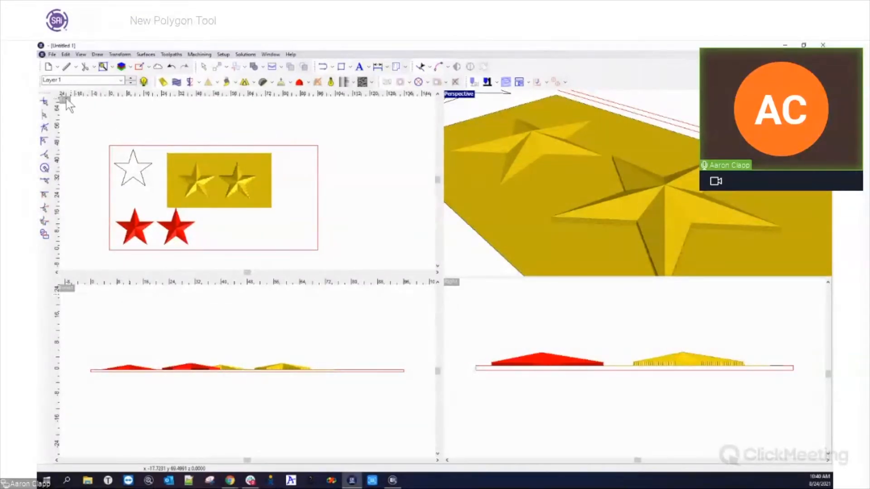
Delete the flat star, both 3D stars and the relief from the sheet
drag(103, 144, 318, 257)
key(Delete)
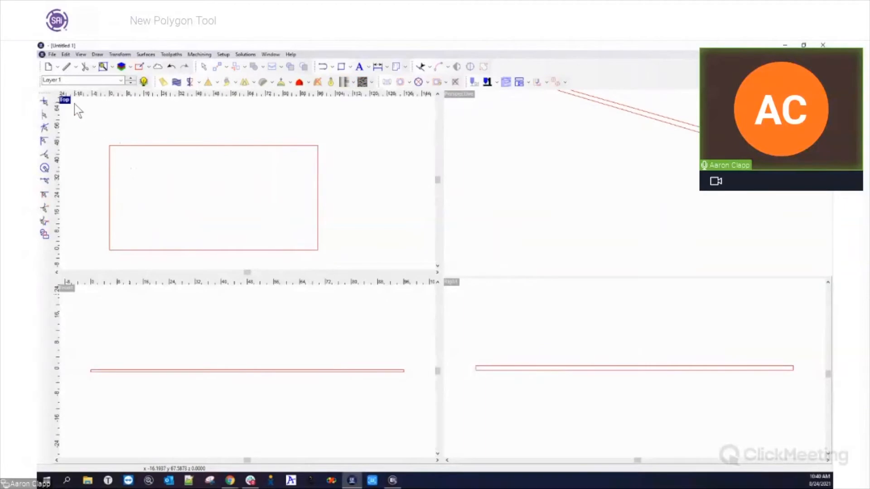
double_click(69, 103)
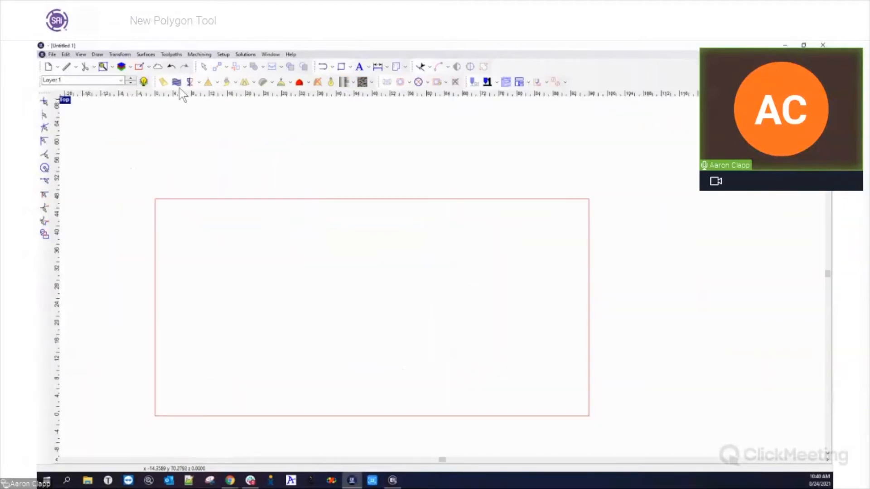
Place a 3D regular pentagon with outer radius 9.3, height 1.5 and return height 0 in the sheet's lower-left area
click(351, 68)
click(358, 124)
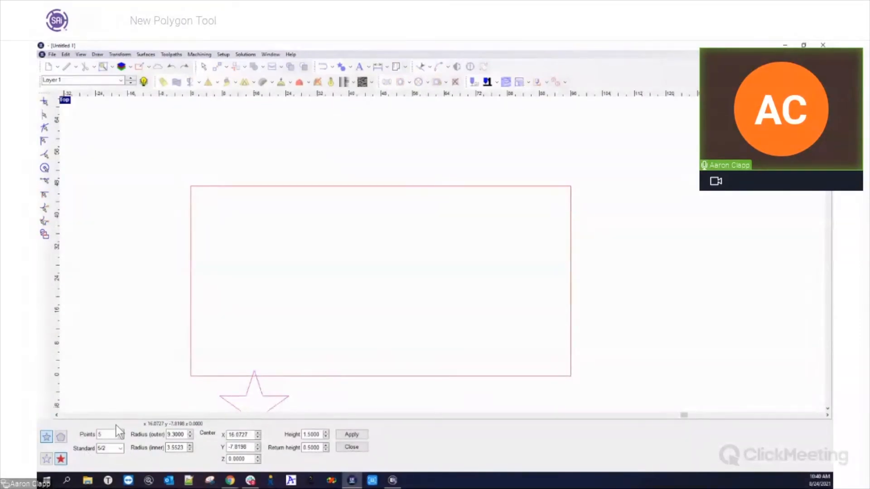
click(61, 437)
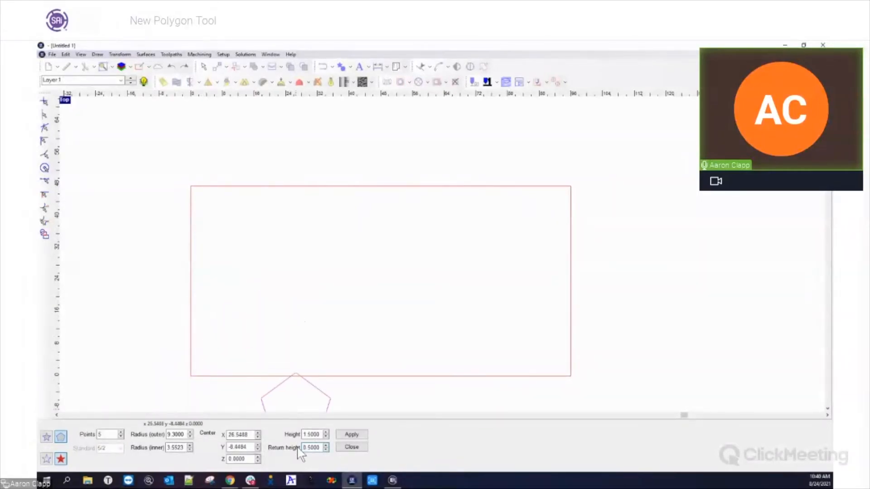
drag(322, 447, 299, 446)
text(0)
key(Tab)
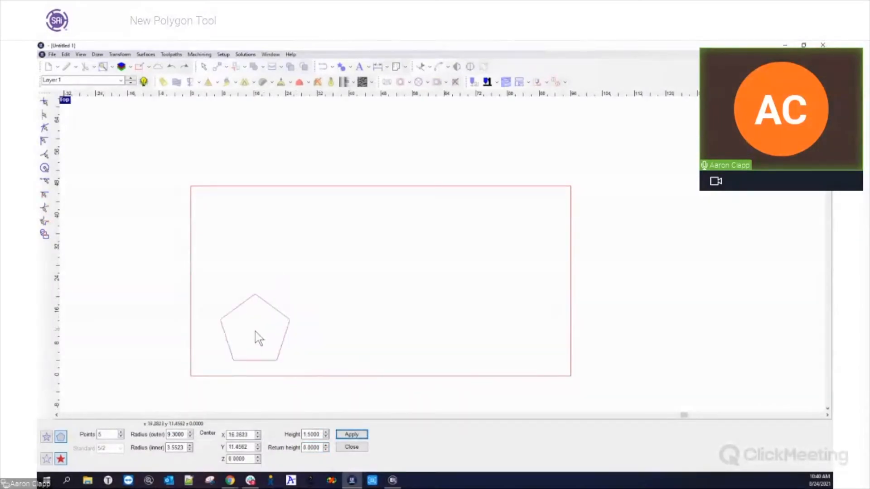
click(255, 331)
Place a nine-sided 3D polygon to the right of the pentagon and close the Polygon tool
click(121, 432)
click(120, 432)
click(120, 432)
click(120, 432)
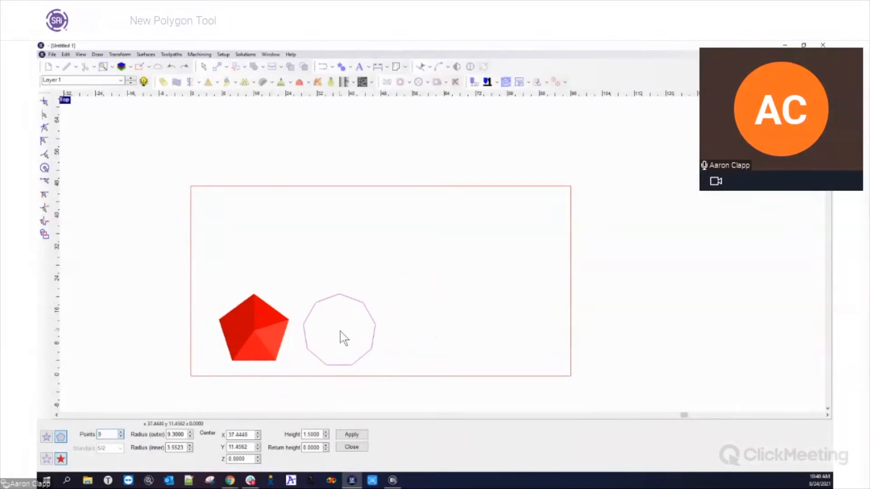
click(341, 331)
click(351, 447)
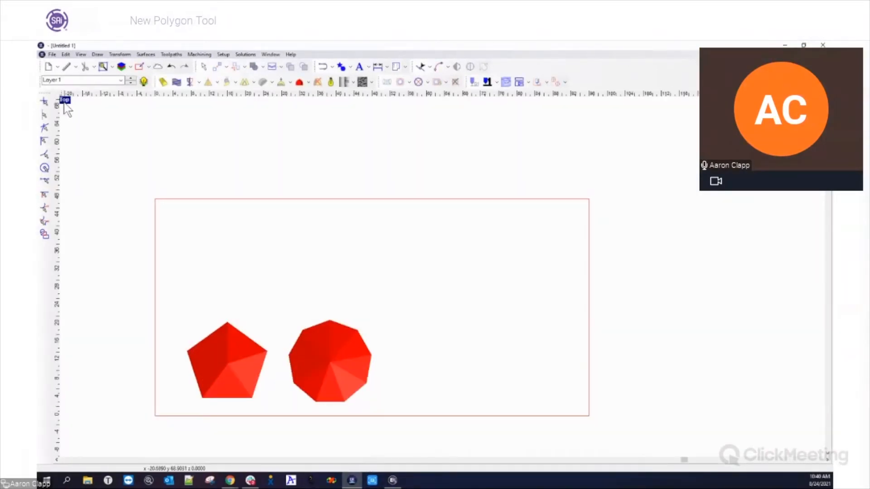
Examine the faceted surfaces of the two 3D polygons from several angles in an enlarged Perspective view
double_click(65, 102)
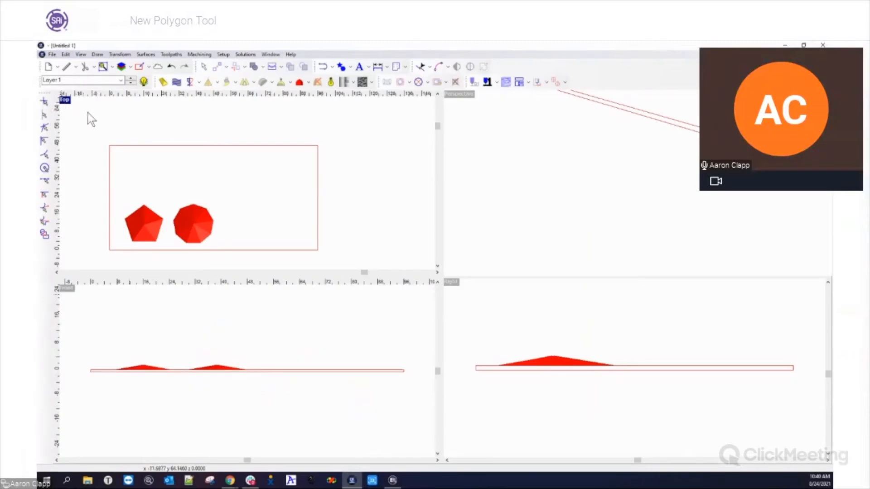
double_click(460, 96)
middle_drag(530, 217, 377, 339)
scroll(352, 286, down, 2)
scroll(352, 286, down, 1)
middle_drag(282, 369, 518, 318)
middle_drag(327, 273, 327, 349)
scroll(354, 312, up, 2)
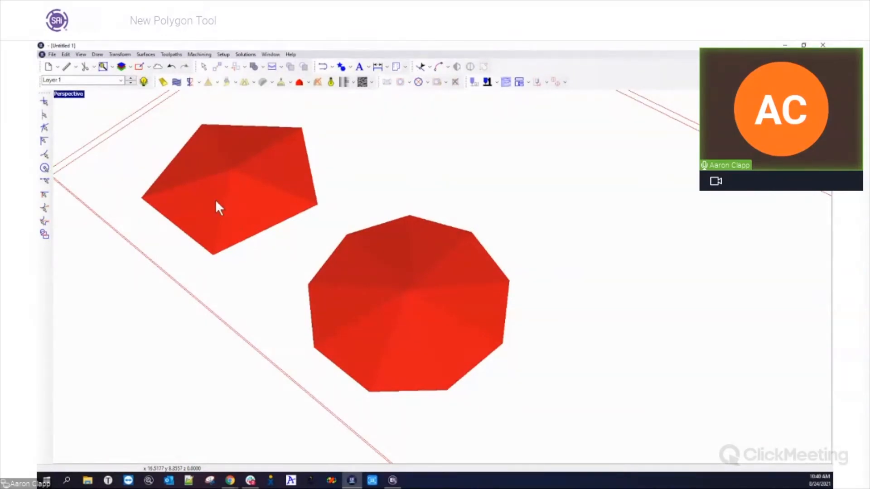
Review the file types offered for saving, down to OBJ (*.obj), then leave without saving and restore the four-view layout
click(52, 54)
click(77, 118)
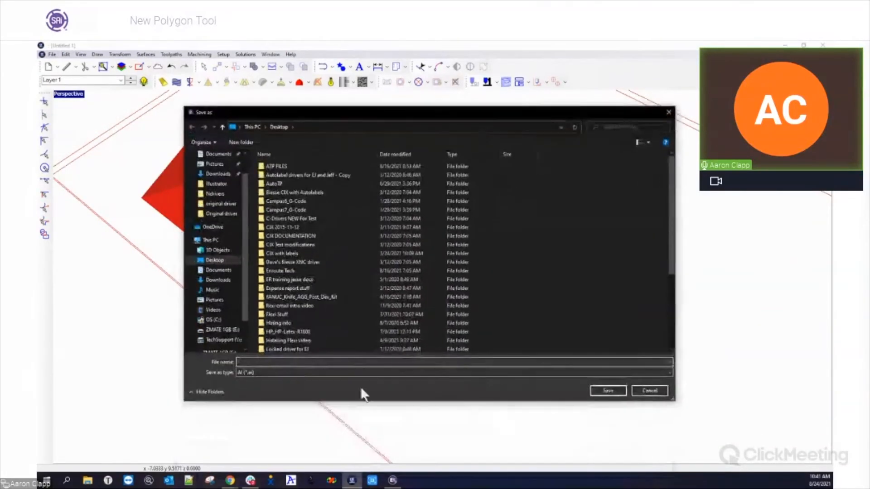
click(339, 373)
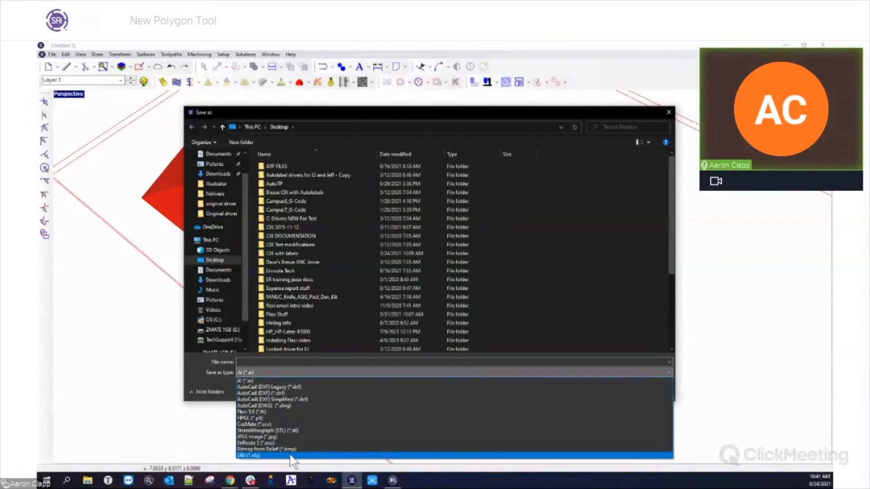
click(667, 112)
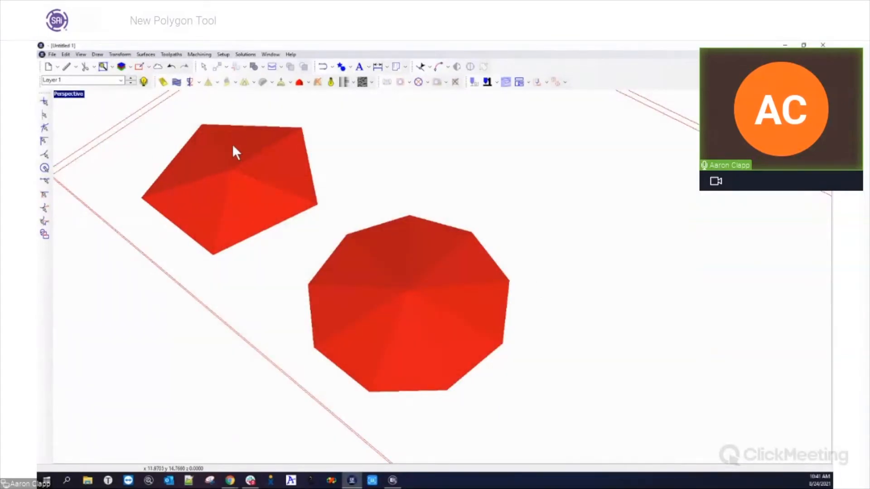
double_click(67, 94)
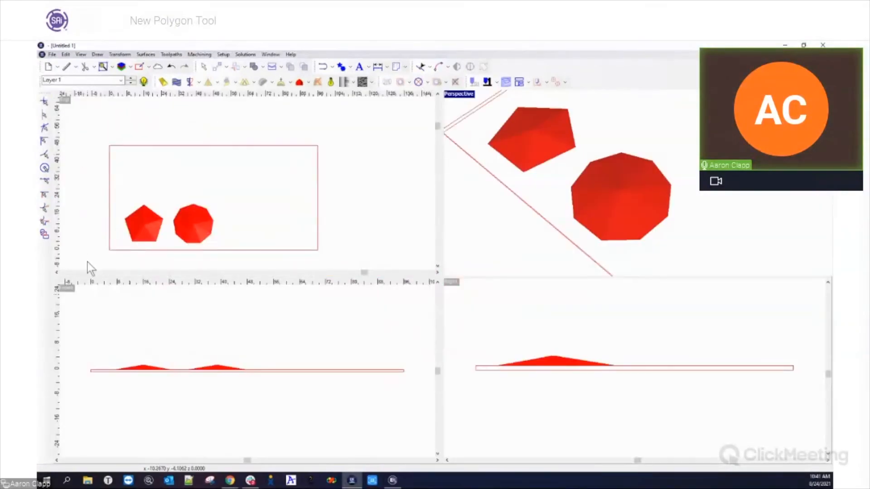
double_click(66, 100)
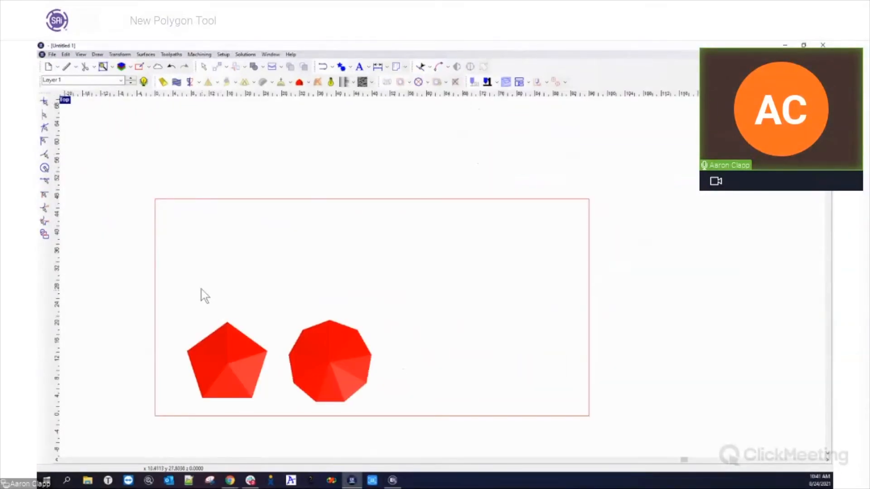
drag(168, 273, 436, 433)
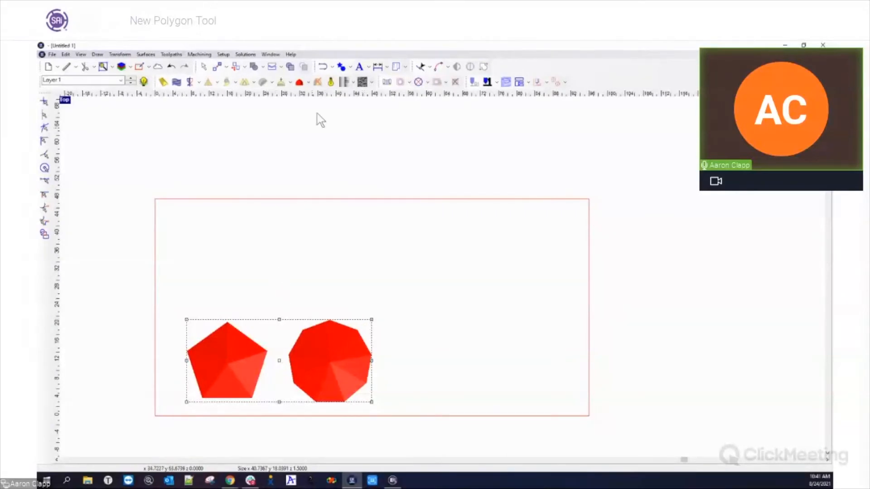
click(341, 66)
click(47, 451)
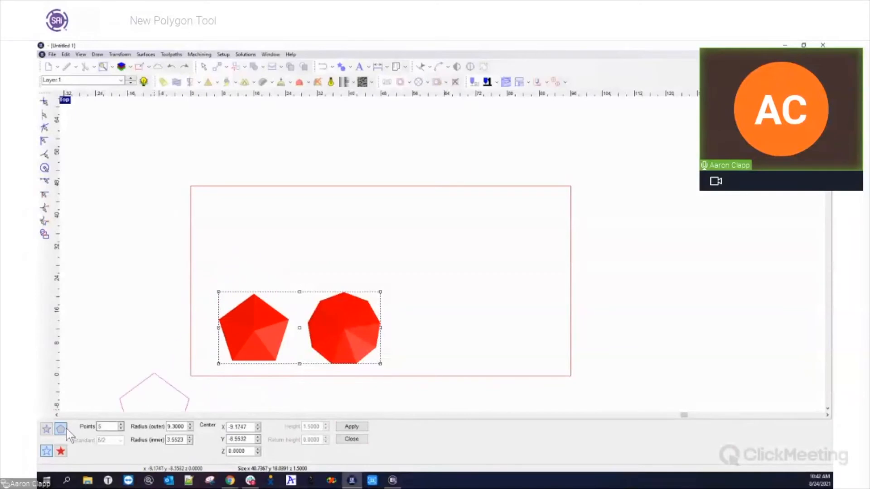
click(47, 429)
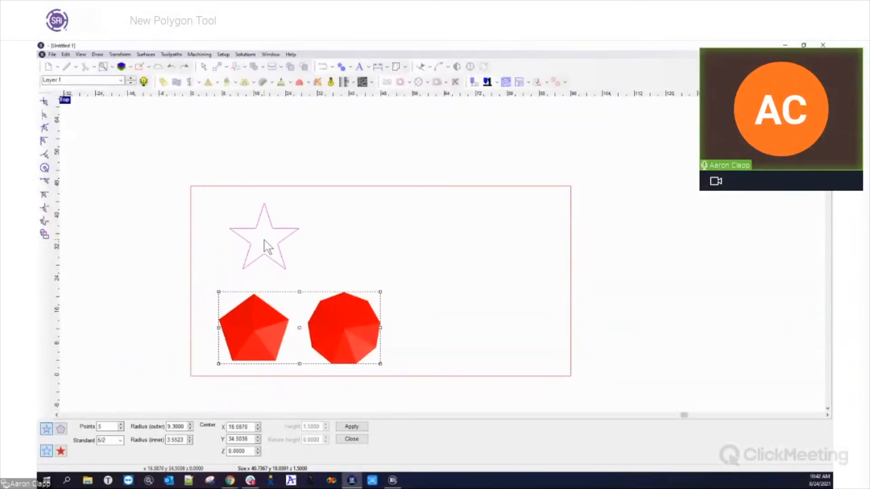
click(190, 425)
click(190, 424)
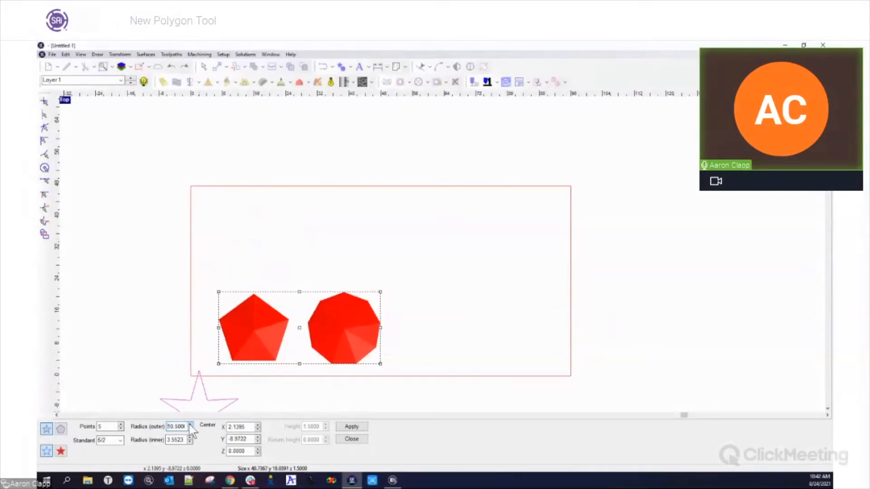
click(190, 424)
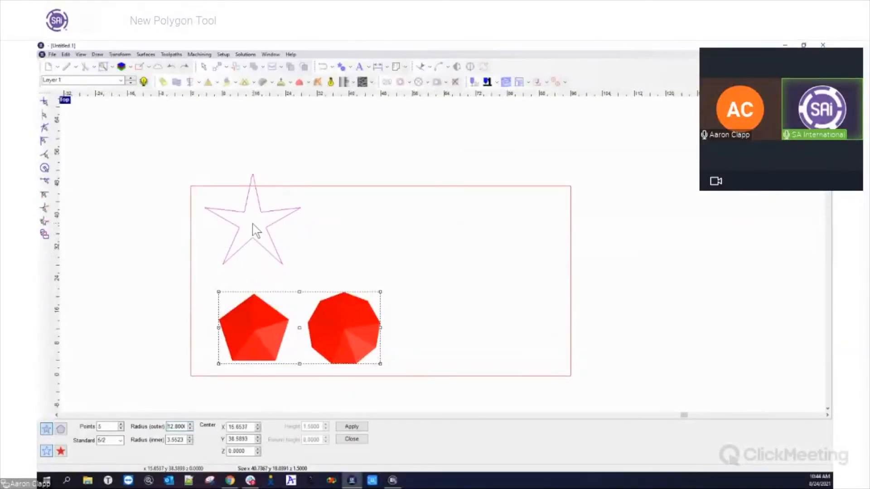
key(Escape)
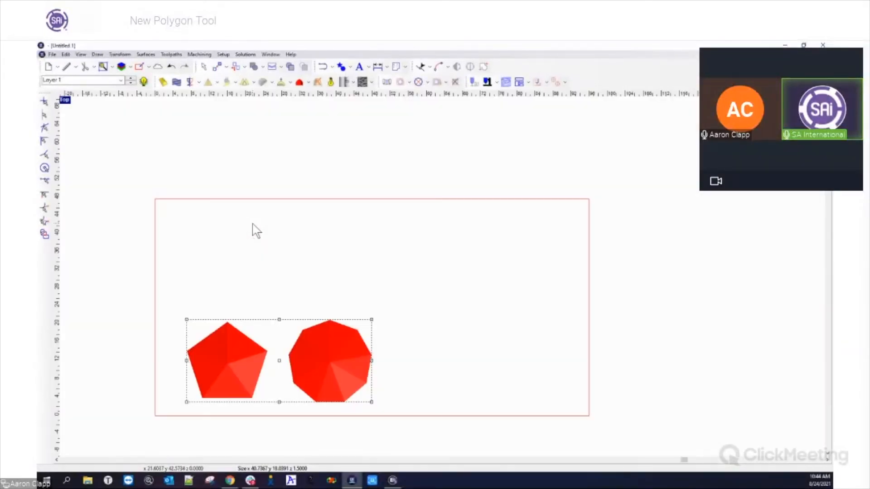
click(284, 277)
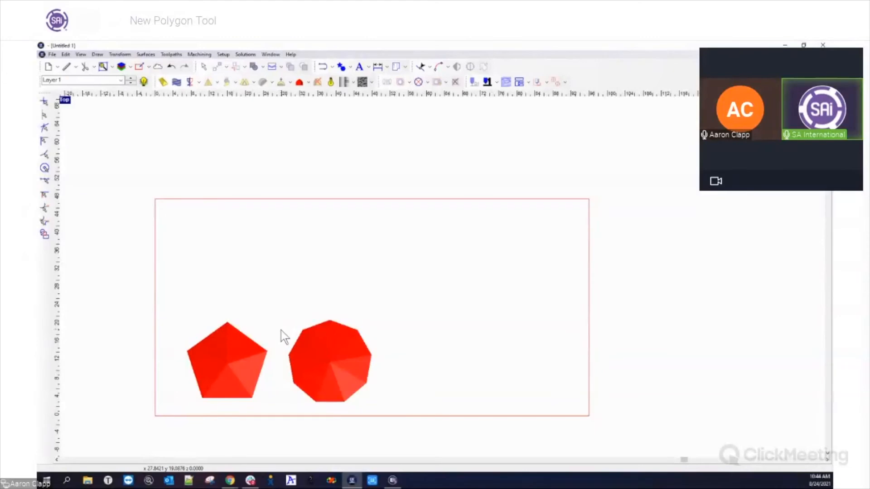
Move the 3D pentagon up the sheet, placing its centre at about X 16.65, Y 27.69
click(245, 338)
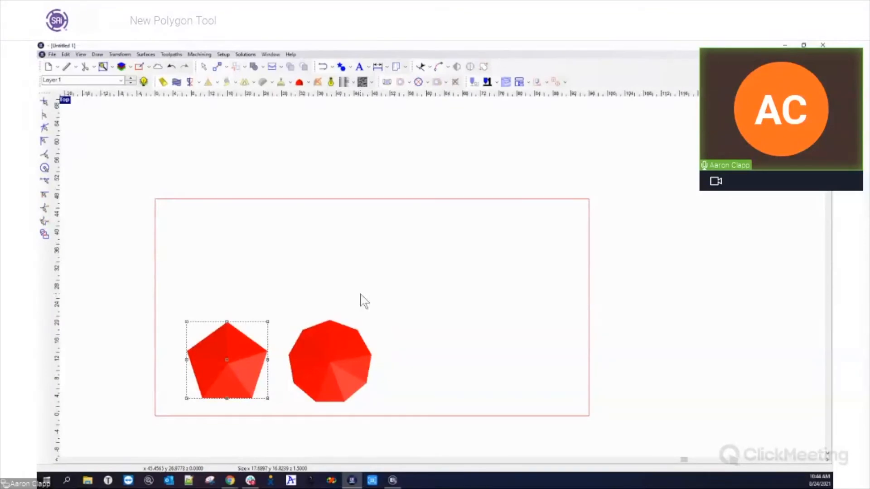
mouse_move(254, 478)
drag(227, 361, 231, 290)
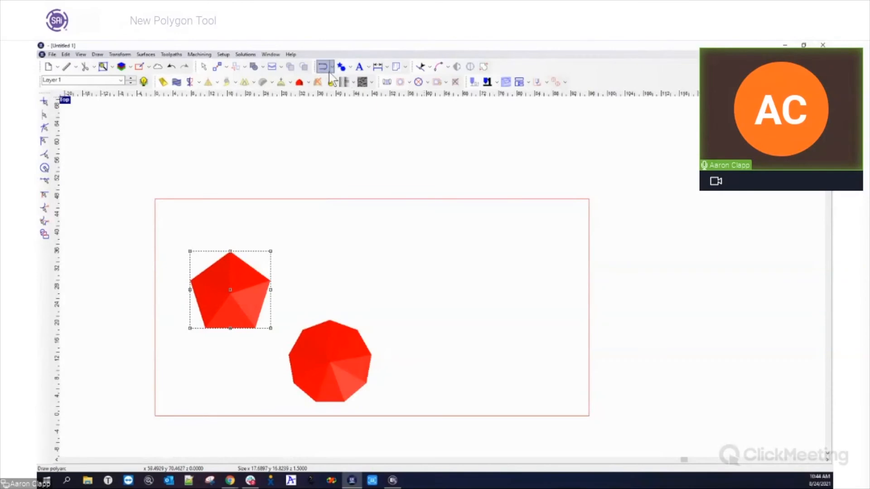
Open the Precision Input Center's rotation settings, close them without a value, and rotate the pentagon freehand about its centre
click(312, 72)
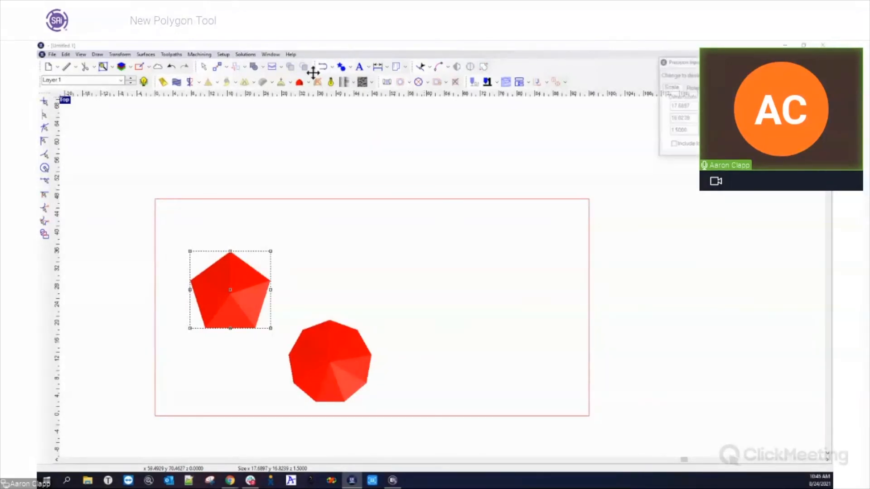
drag(687, 65, 440, 146)
click(440, 166)
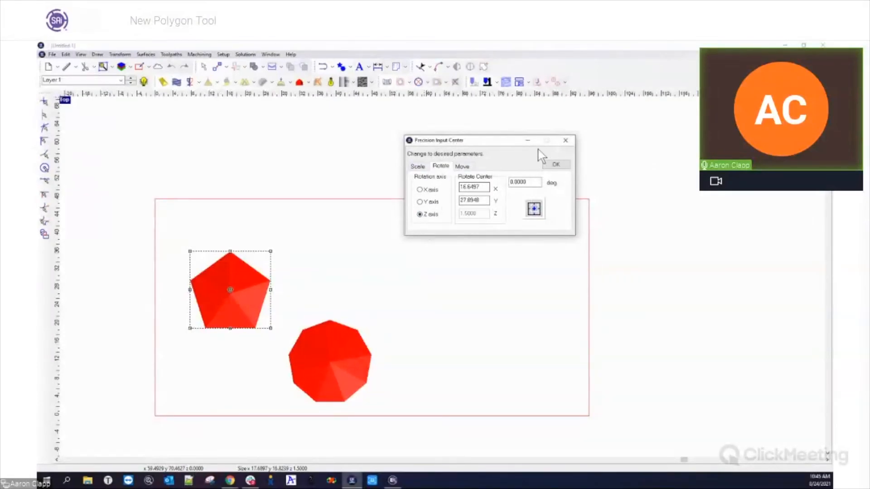
click(565, 141)
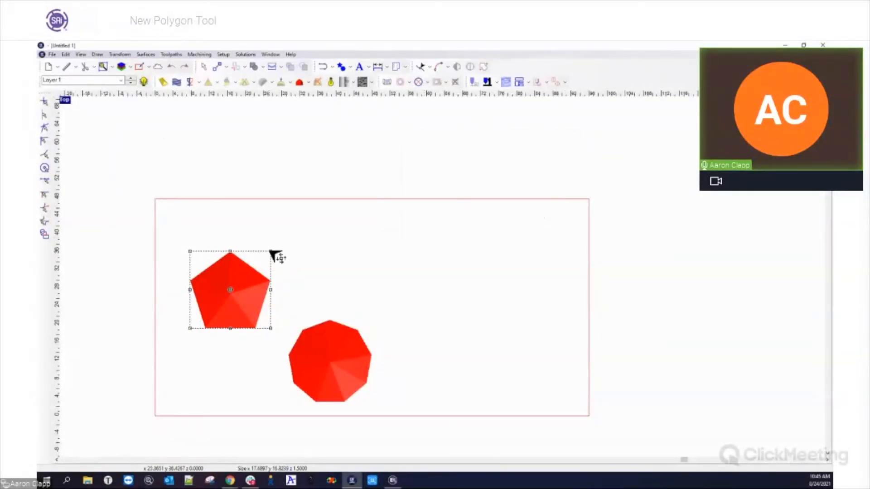
drag(272, 251, 295, 257)
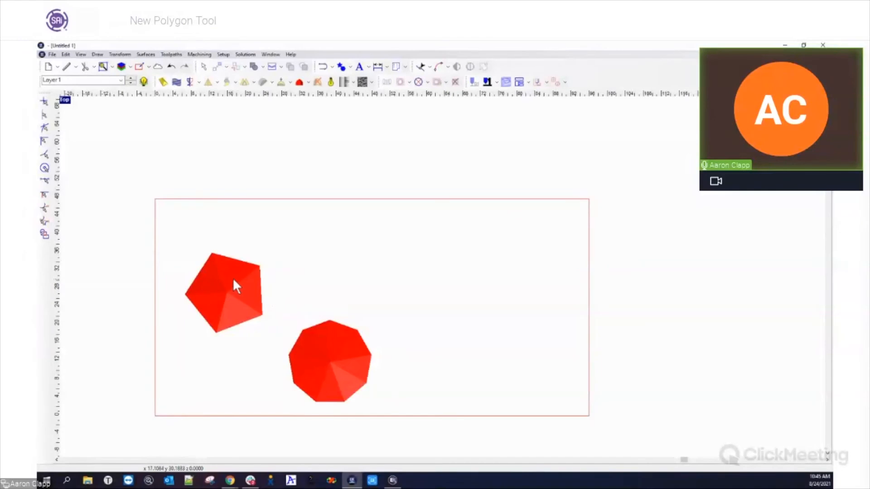
click(243, 262)
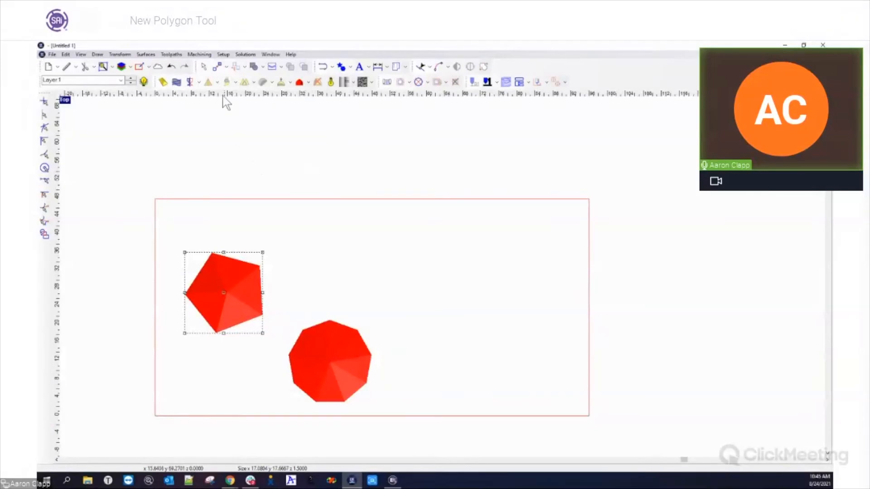
click(226, 68)
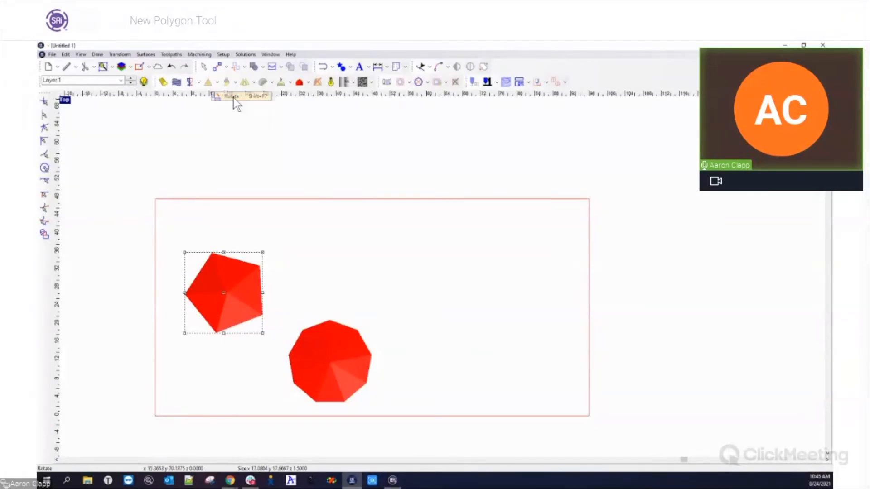
click(232, 97)
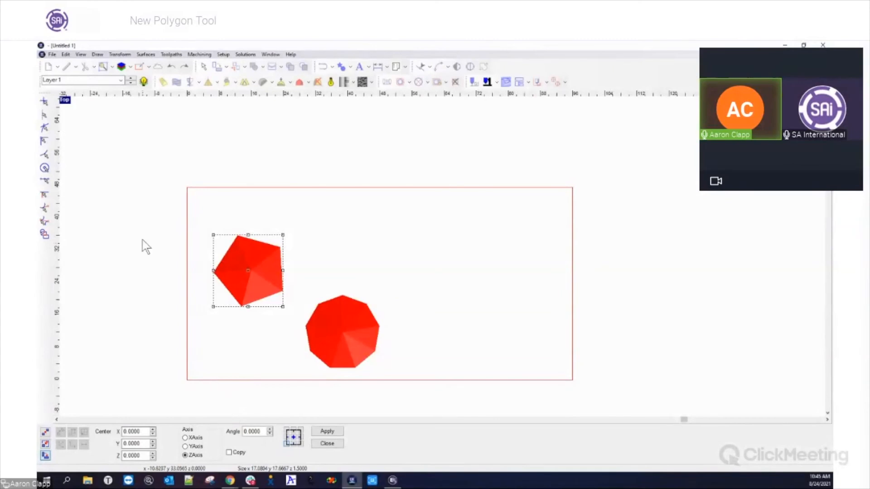
double_click(65, 101)
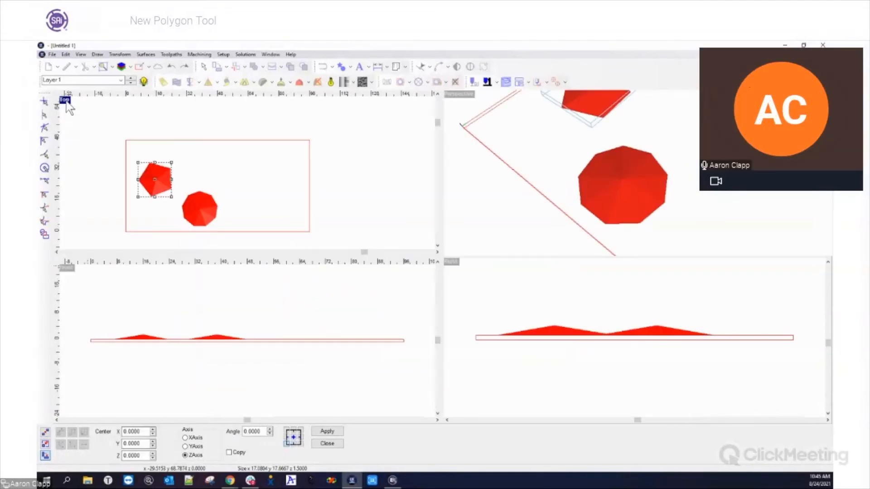
click(149, 335)
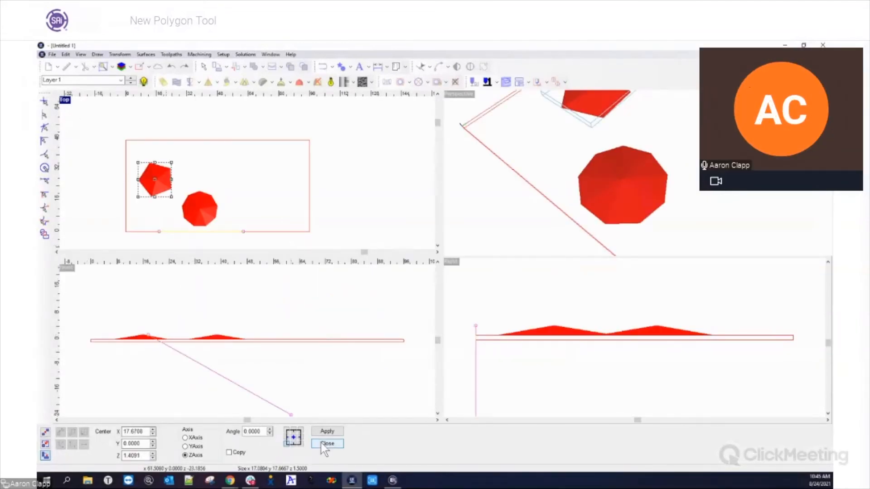
click(327, 444)
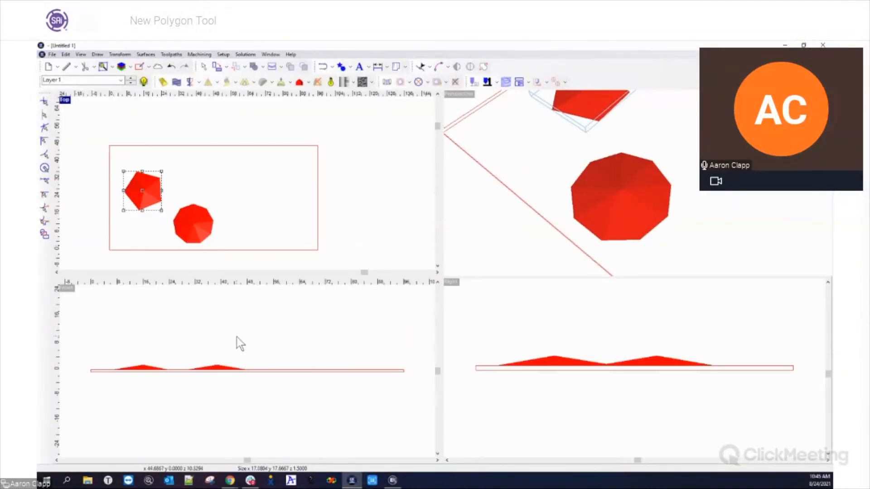
Move the nine-sided 3D polygon a short distance toward the sheet's left edge, working in the Perspective view
click(141, 369)
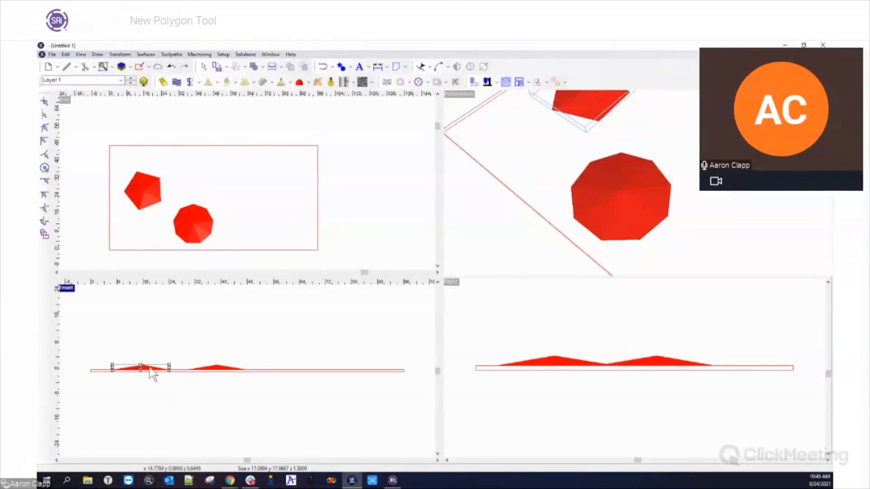
click(621, 191)
drag(629, 198, 607, 184)
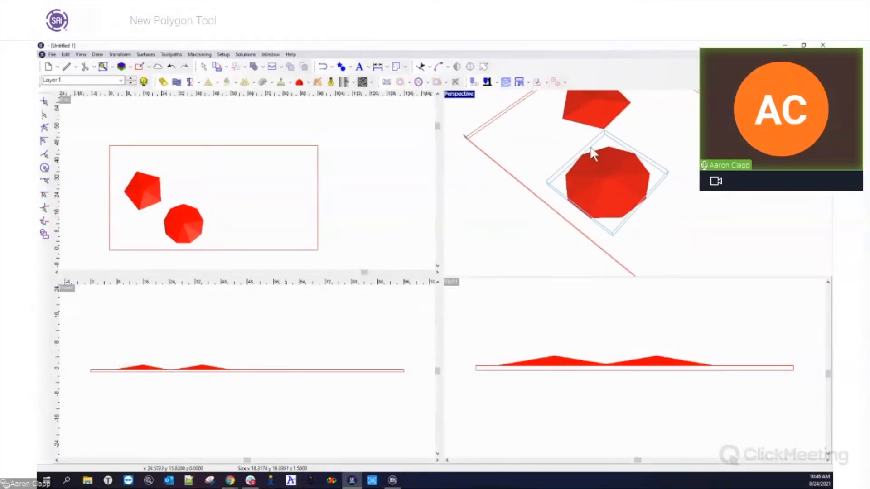
Enlarge the Perspective view and rotate the pentagon about the Z axis with the Precision Input Center
double_click(458, 94)
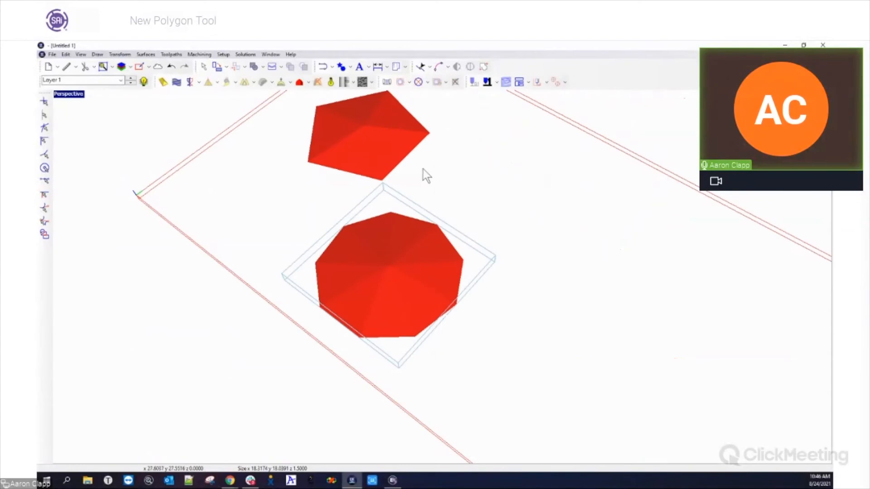
click(333, 172)
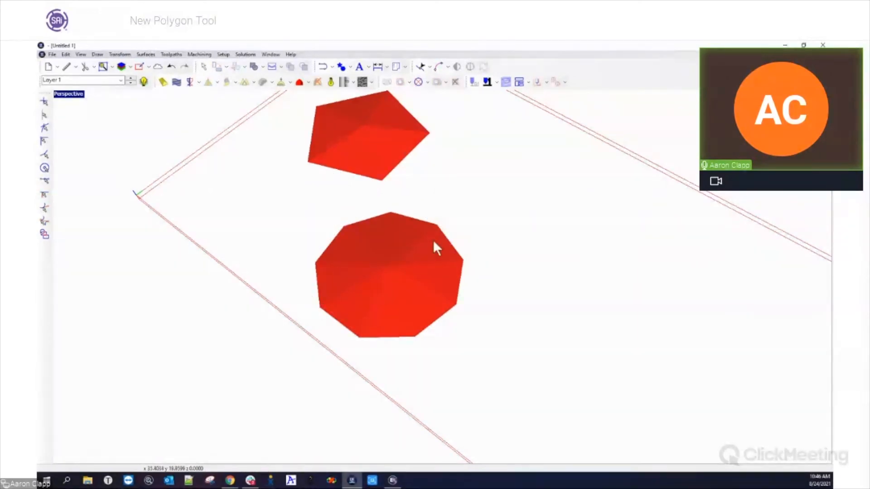
scroll(401, 210, down, 2)
click(415, 157)
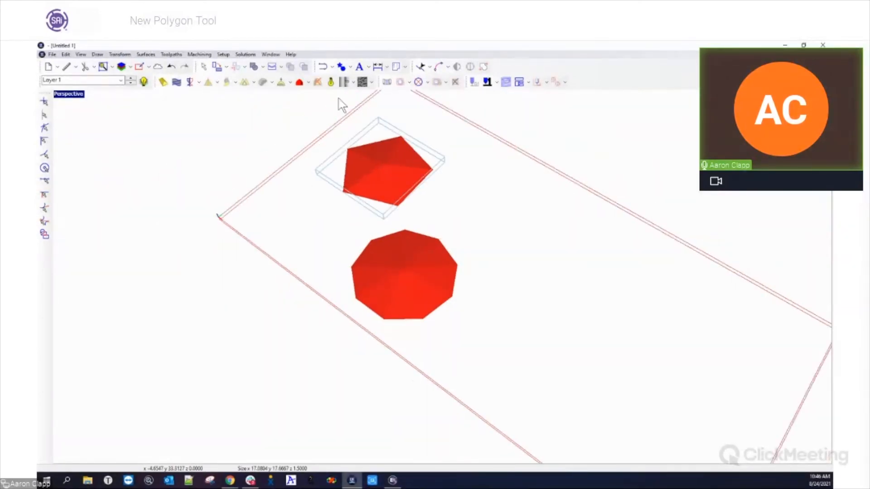
key(F2)
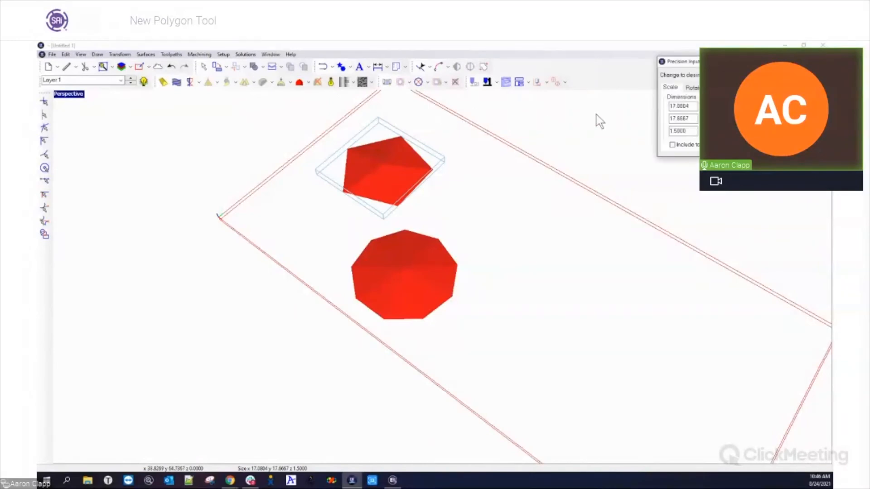
click(692, 88)
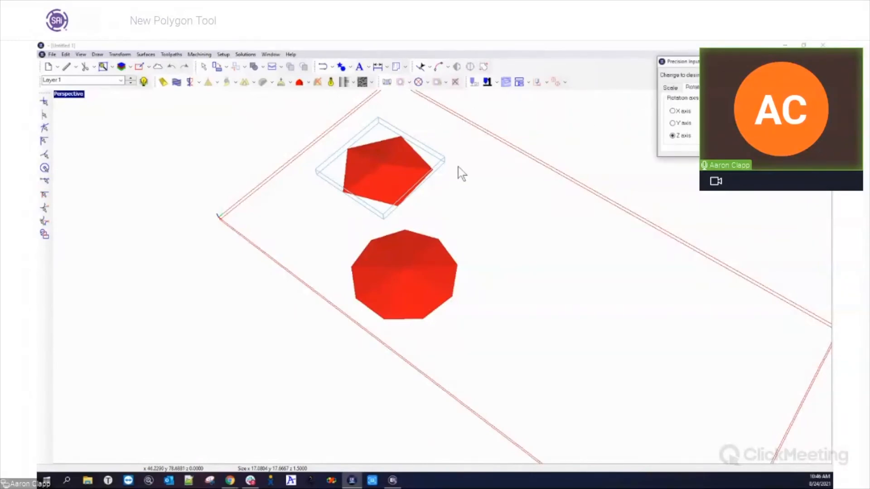
click(445, 163)
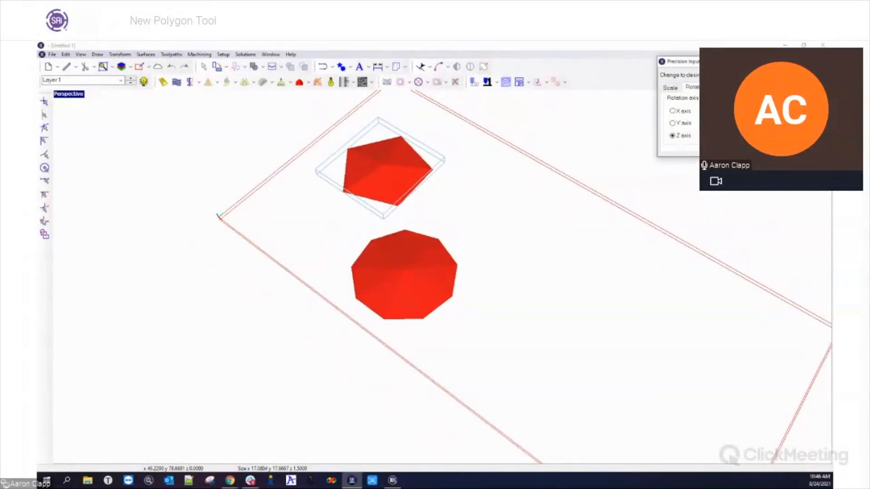
key(Return)
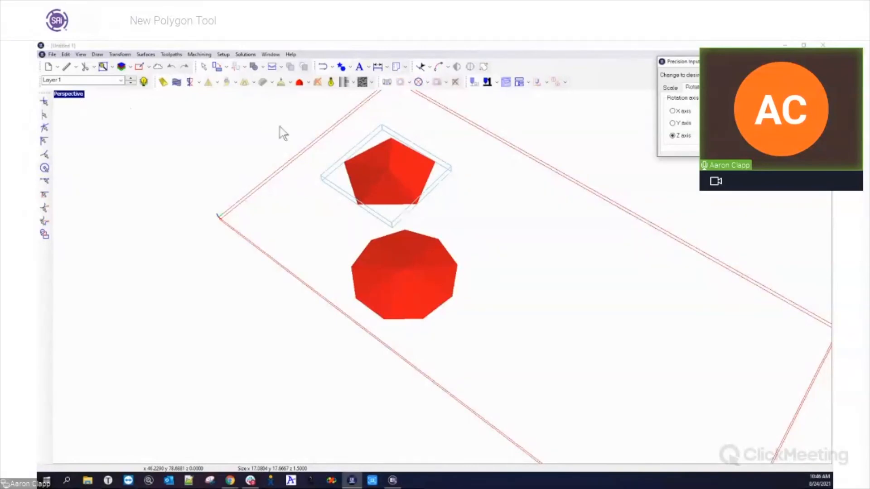
click(387, 161)
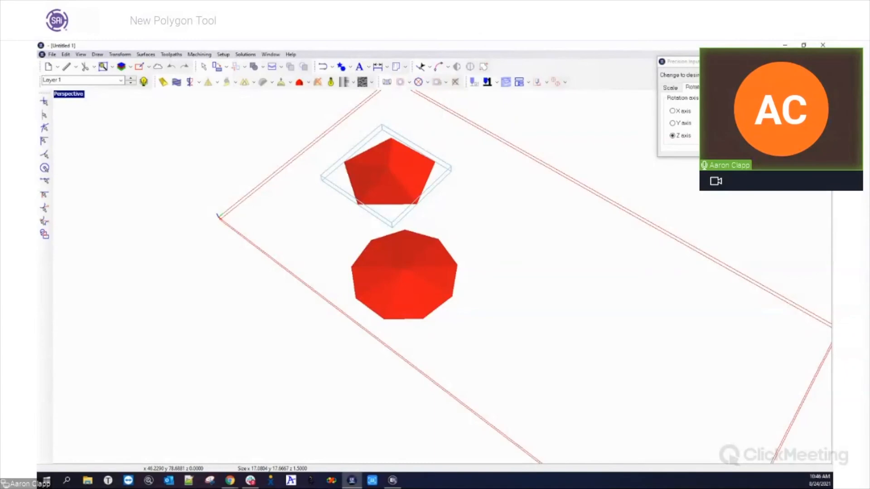
key(Escape)
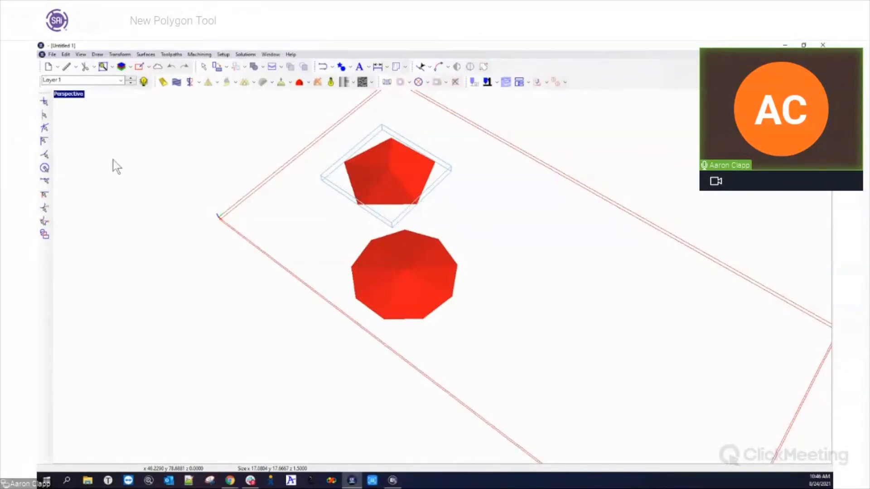
Check the rotated pentagon in the Front and Right views of the four-view layout, then enlarge the Top view and clear the selection
double_click(74, 98)
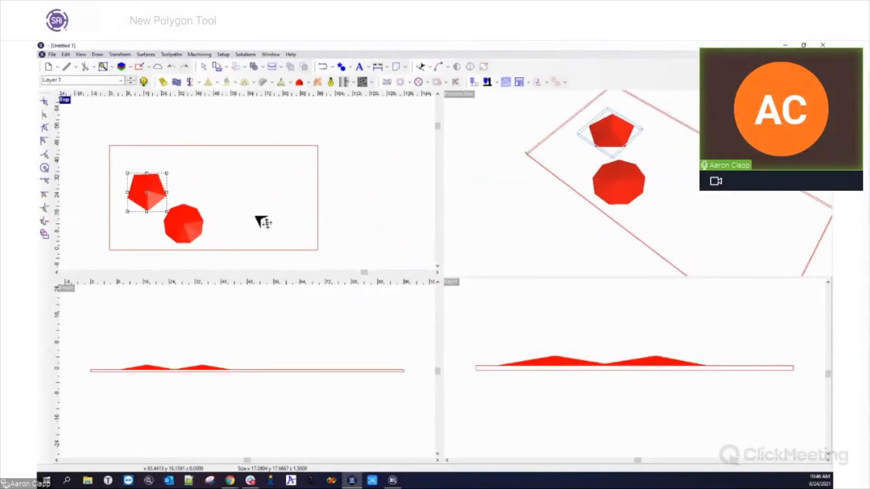
click(221, 372)
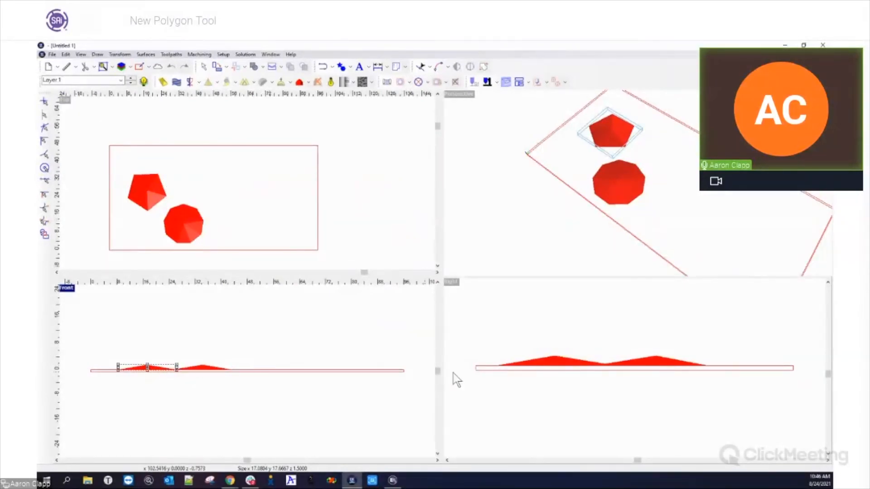
click(560, 356)
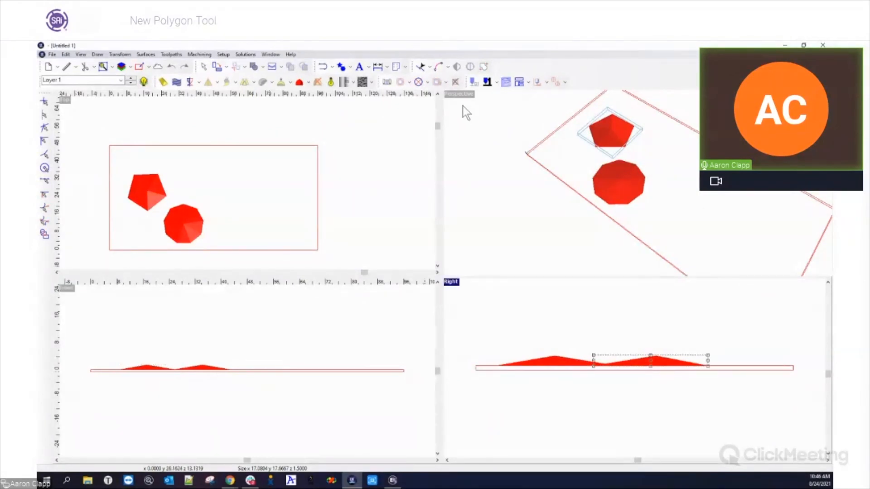
double_click(64, 101)
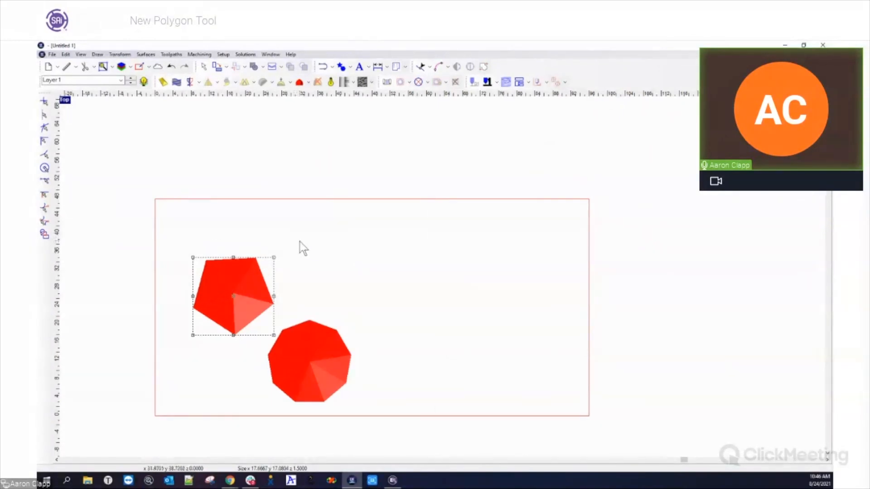
click(384, 259)
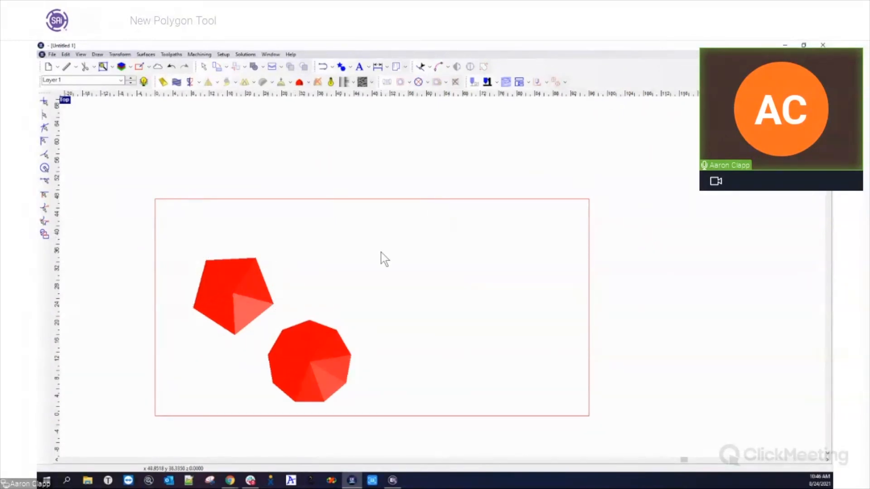